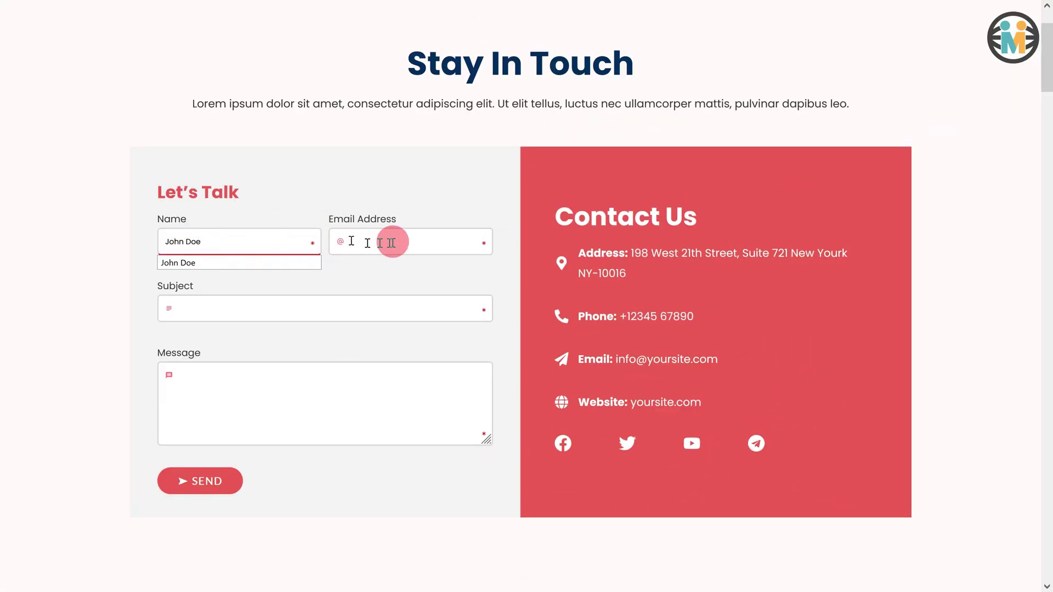
- Fill the contact form with the sender's email, subject 'My Subjec' and message 'Hello! How are yo', and send it
type("johndoe@example.")
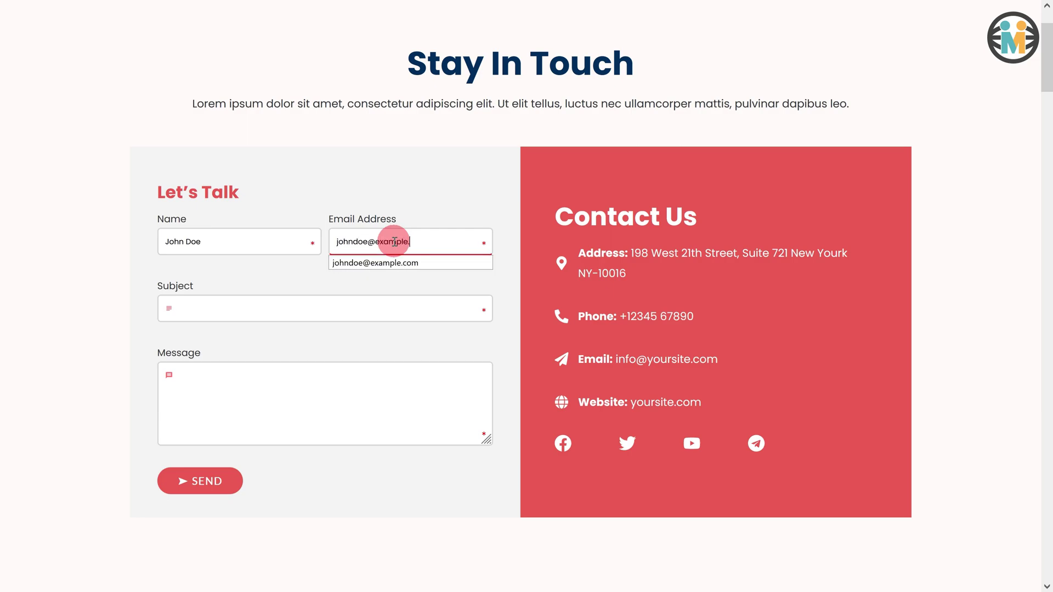
type("com")
left_click(248, 304)
type("My Subject")
left_click(223, 383)
type("Hello! How are you.")
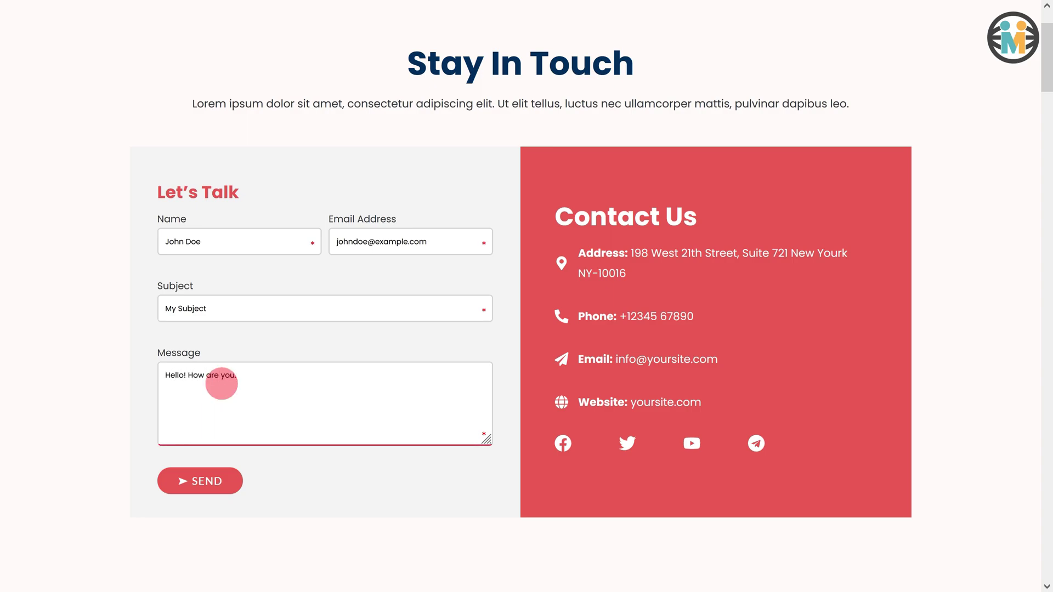
left_click(180, 484)
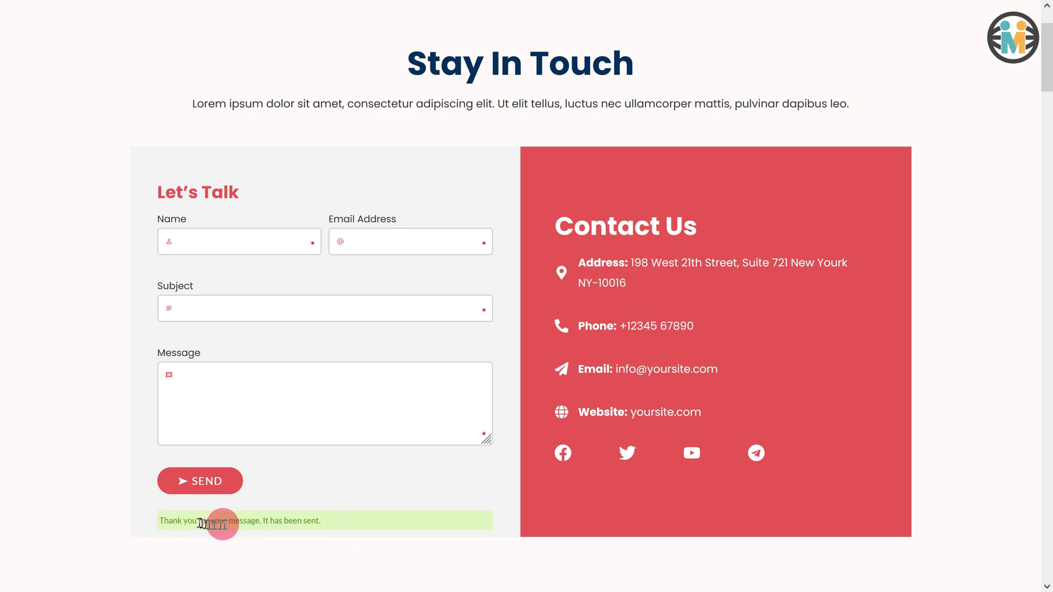
- Step through the emptied Name, Email, Subject and Message fields after sending
left_click(201, 242)
left_click(360, 243)
left_click(259, 306)
left_click(233, 400)
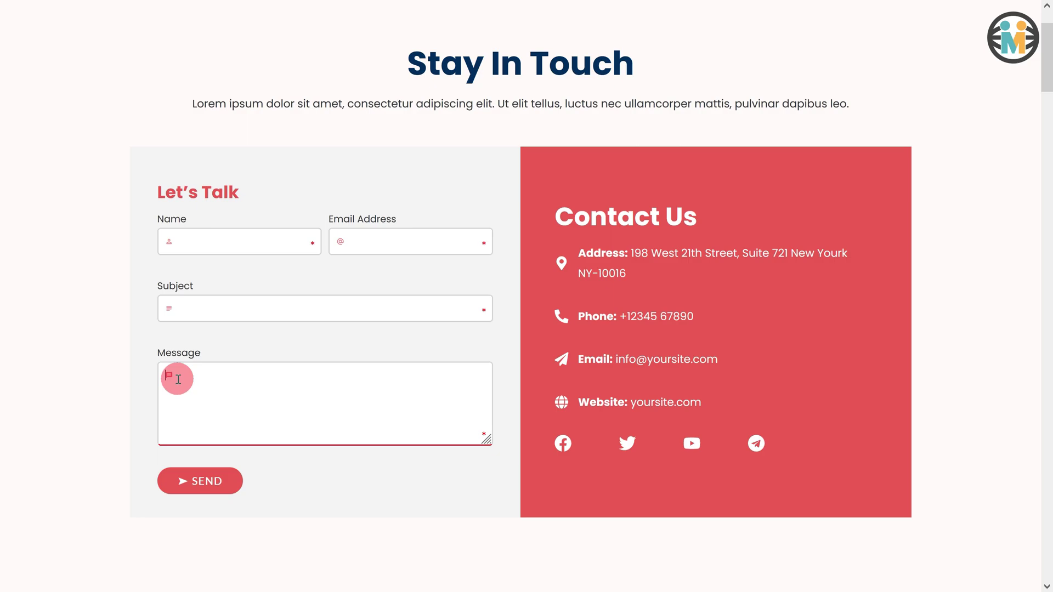
left_click(185, 245)
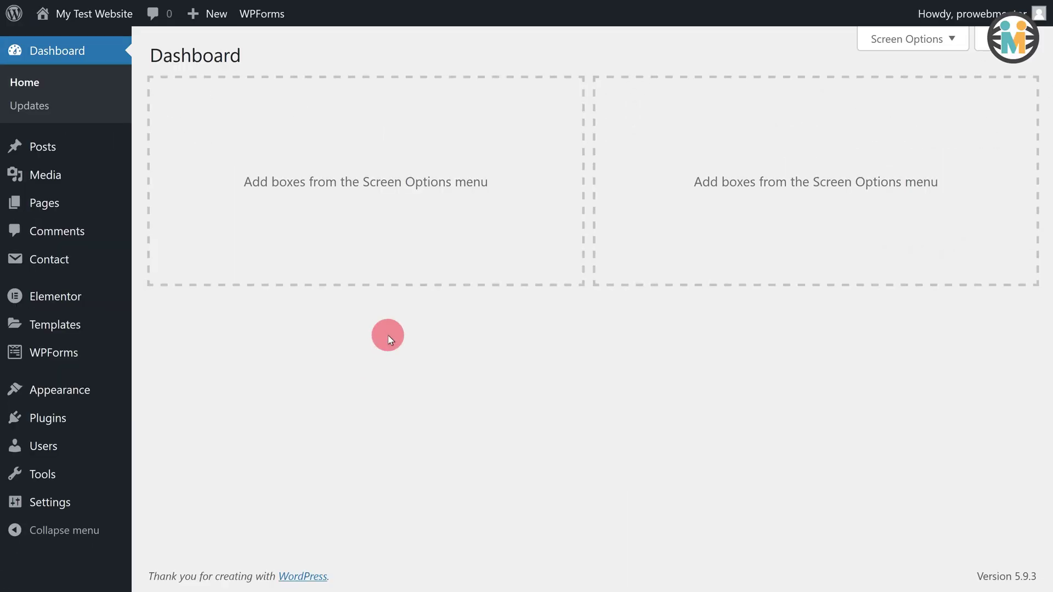
- Search the Add New Plugins page for 'WP mail SMTP'
mouse_move(61, 419)
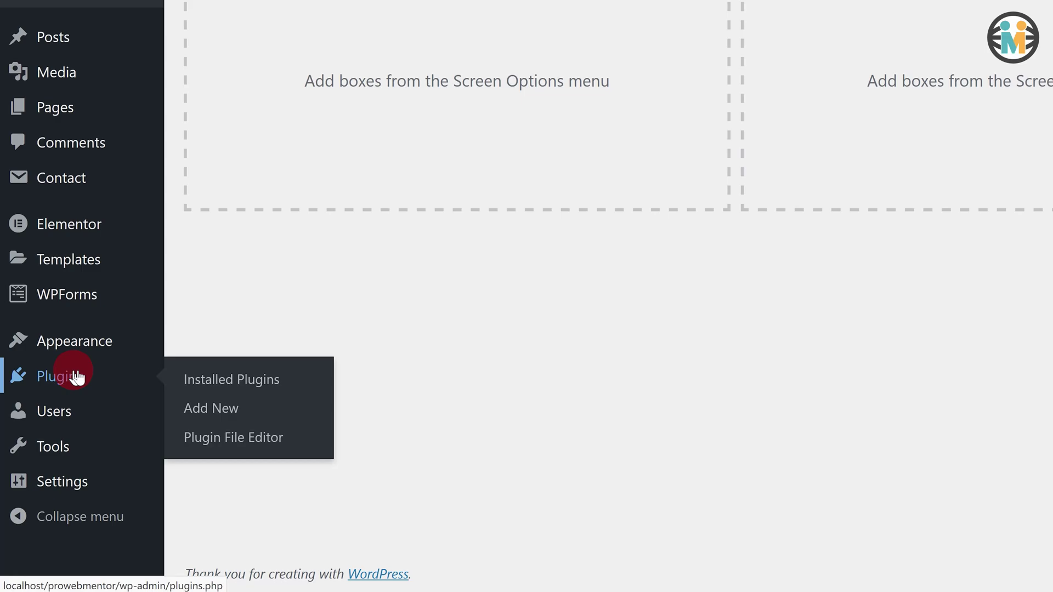
left_click(225, 413)
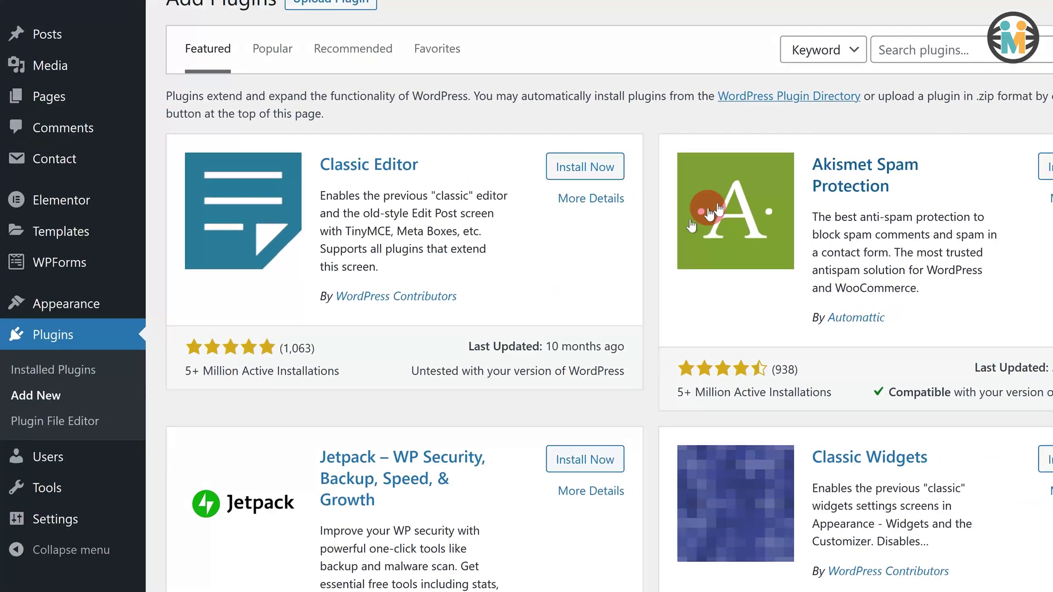
left_click(872, 99)
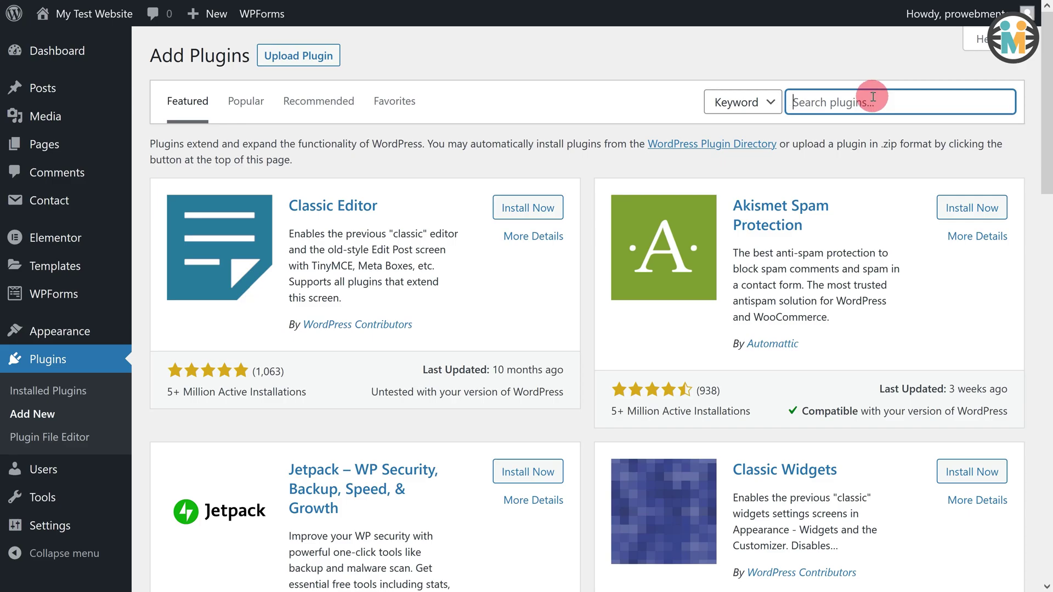
type("WP mail SMTP")
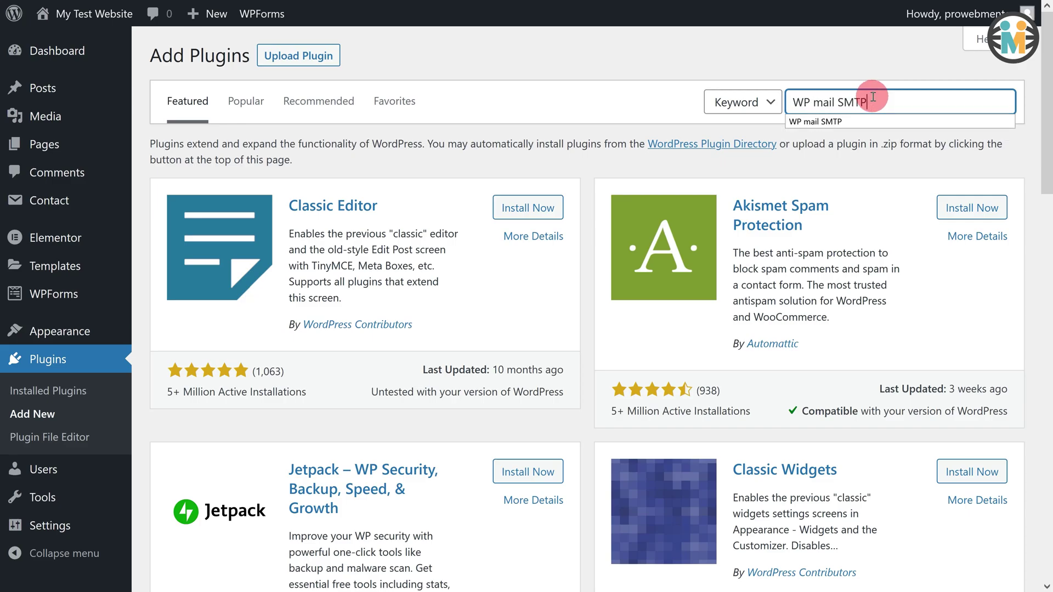
- Install and activate WP Mail SMTP by WPForms
left_click_drag(357, 215, 286, 197)
double_click(325, 316)
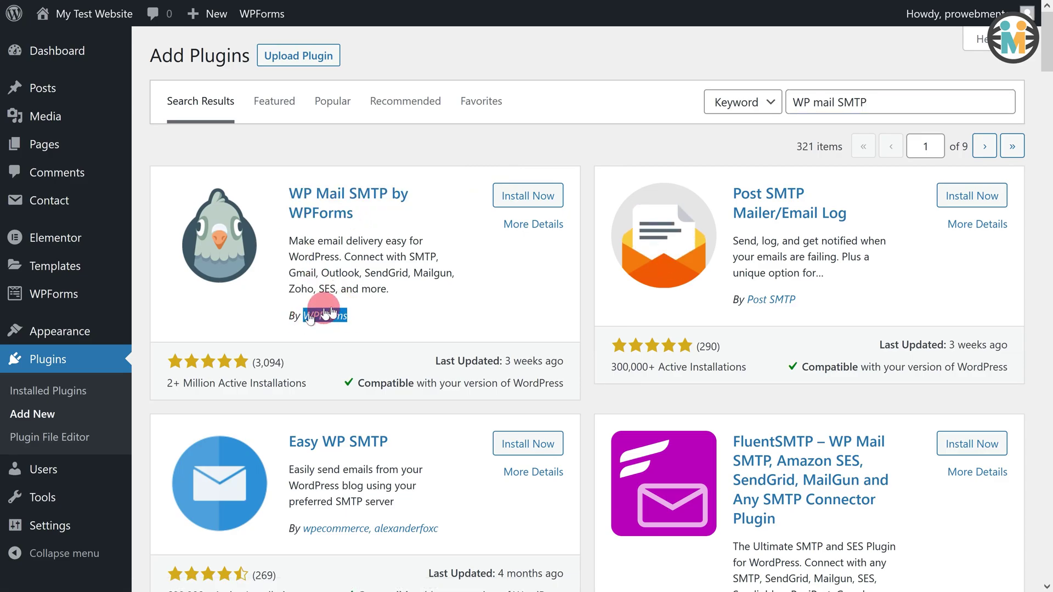
left_click(506, 200)
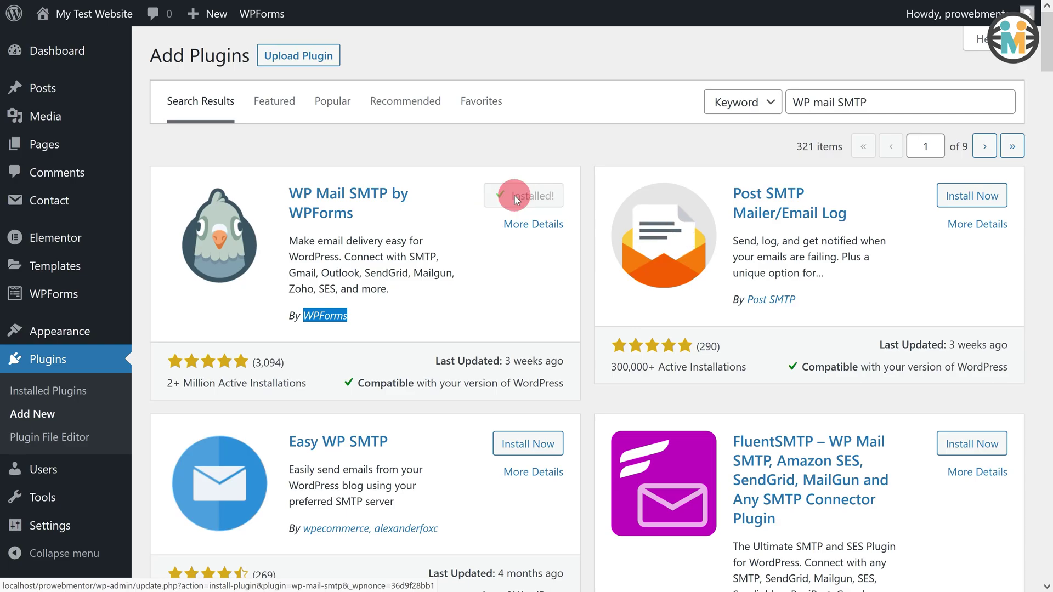
left_click(515, 198)
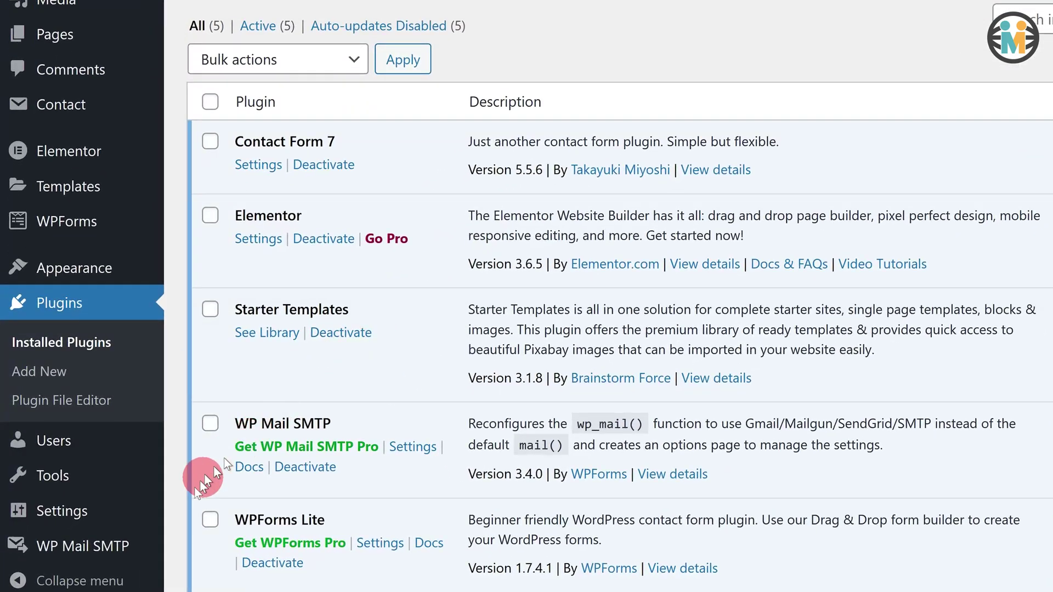
- In WP Mail SMTP Settings, scroll to the From Email options and toggle Force From Email
mouse_move(90, 552)
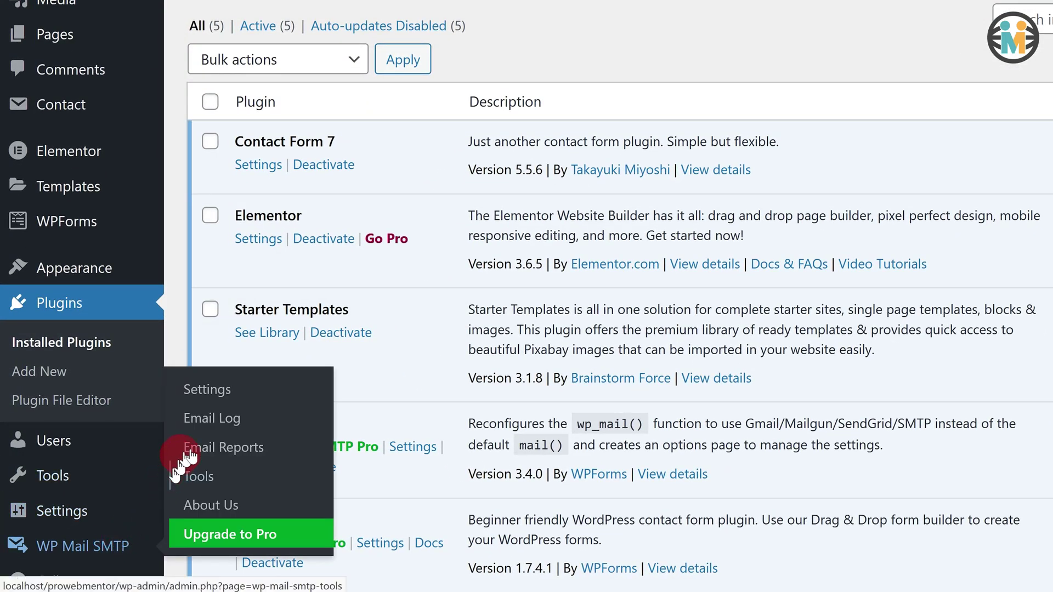
left_click(218, 397)
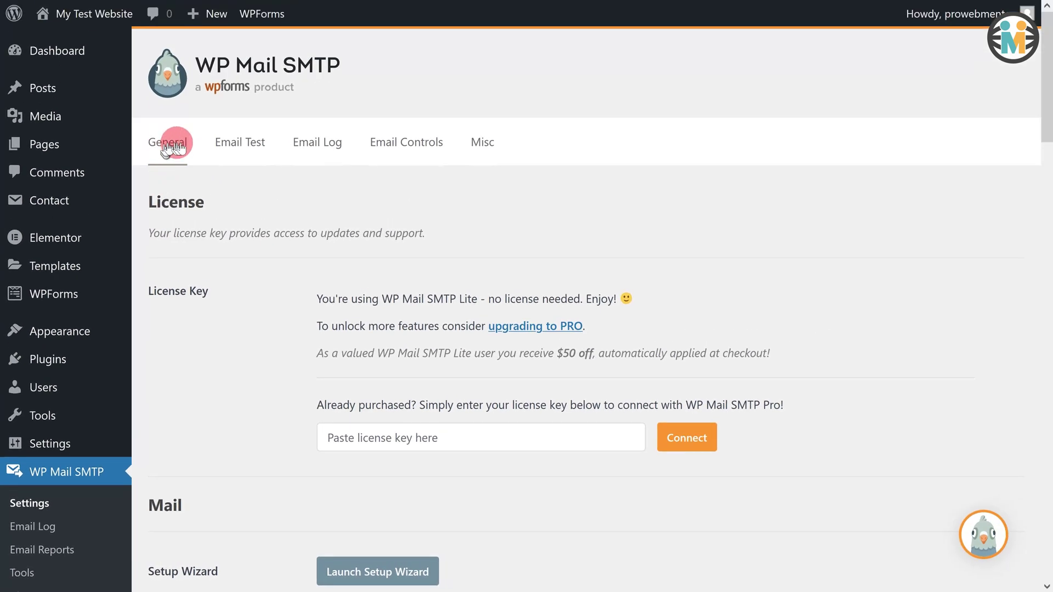
scroll(459, 284, "down", 6)
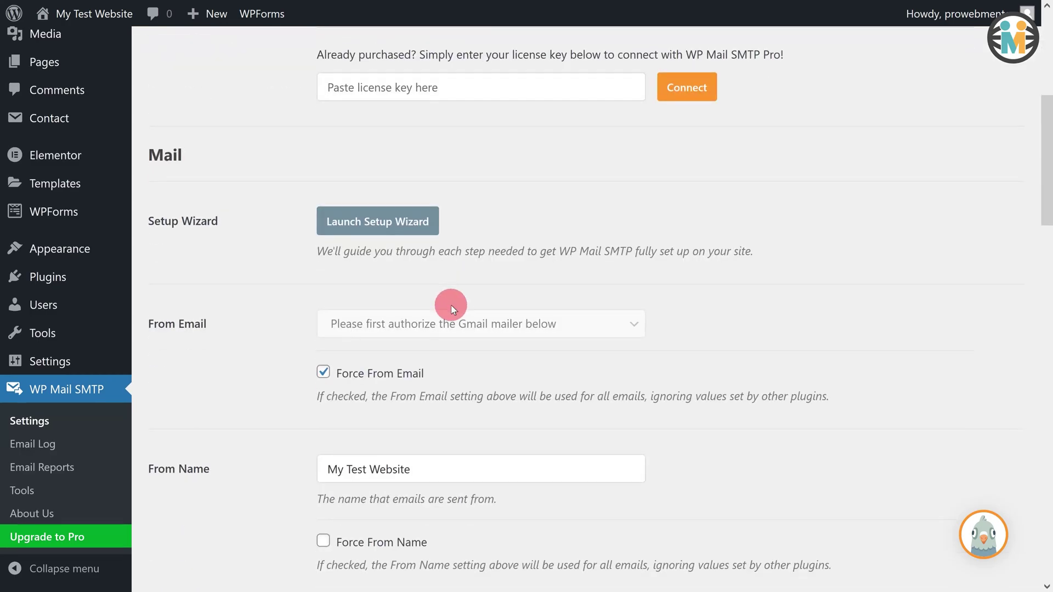
scroll(451, 305, "down", 4)
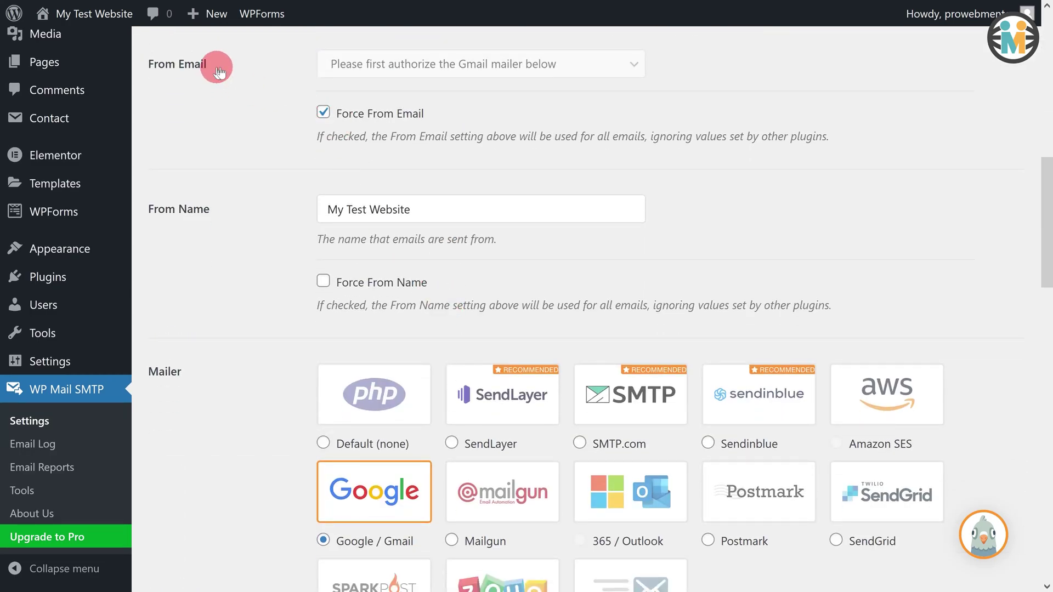
left_click_drag(219, 72, 146, 71)
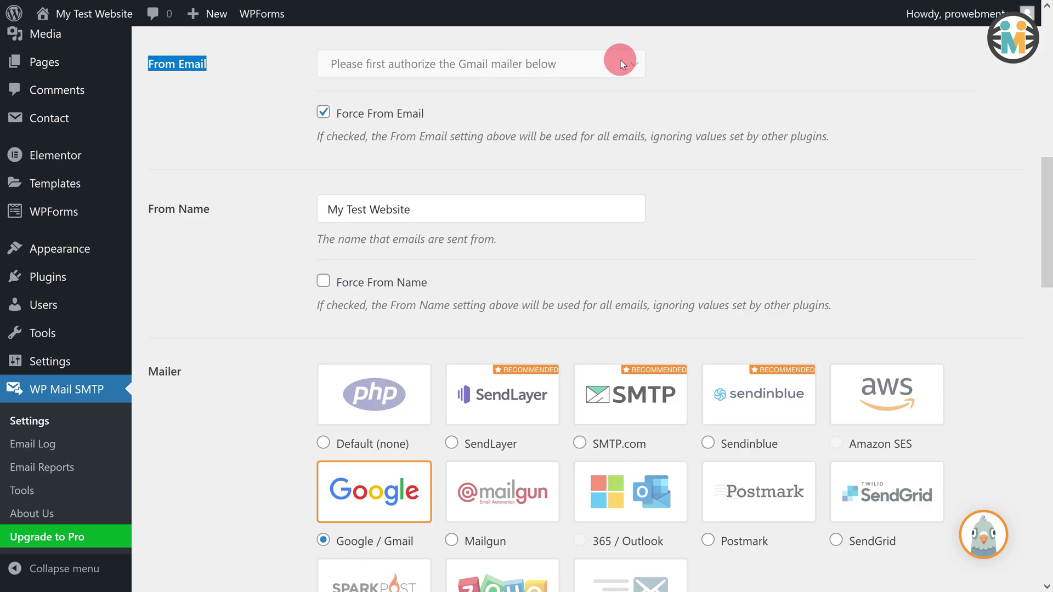
left_click_drag(427, 116, 326, 114)
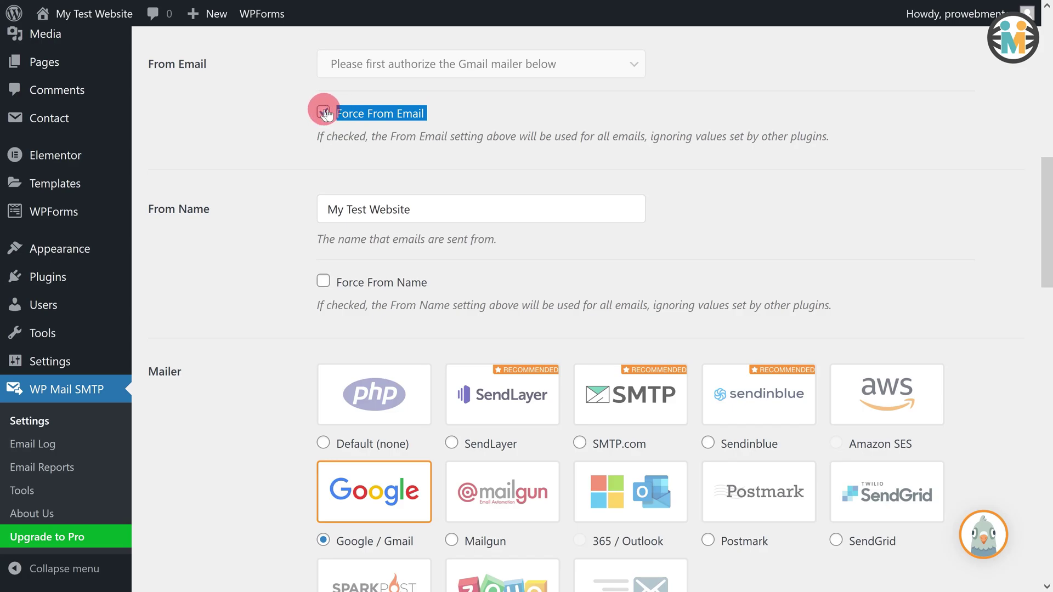
left_click(323, 112)
- Re-enable Force From Email and replace the From Name 'My Test Website' with a person's name
left_click(323, 112)
left_click(295, 123)
left_click(323, 112)
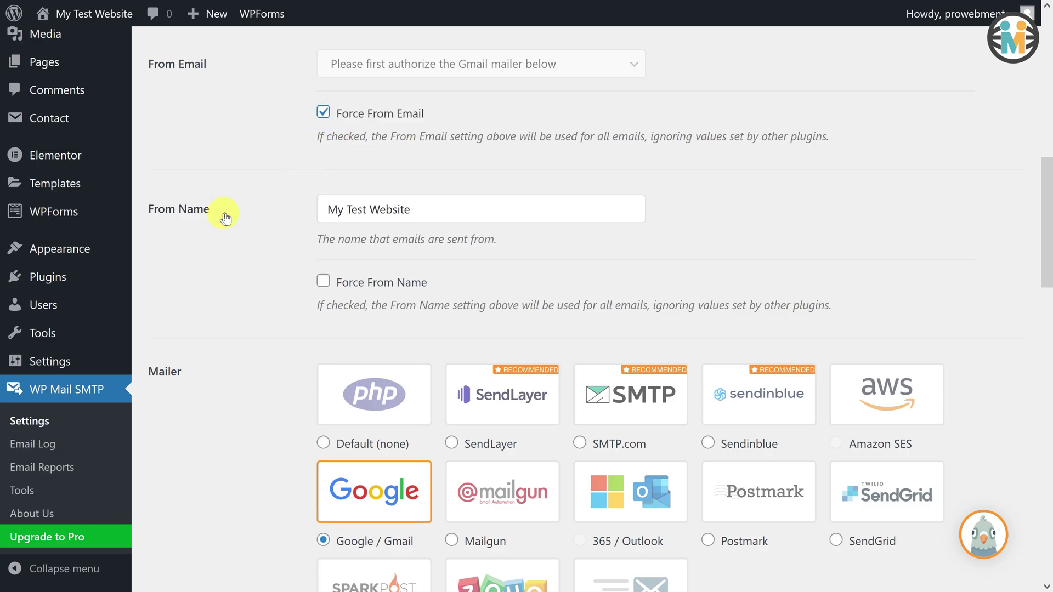
left_click_drag(225, 218, 153, 206)
left_click(420, 209)
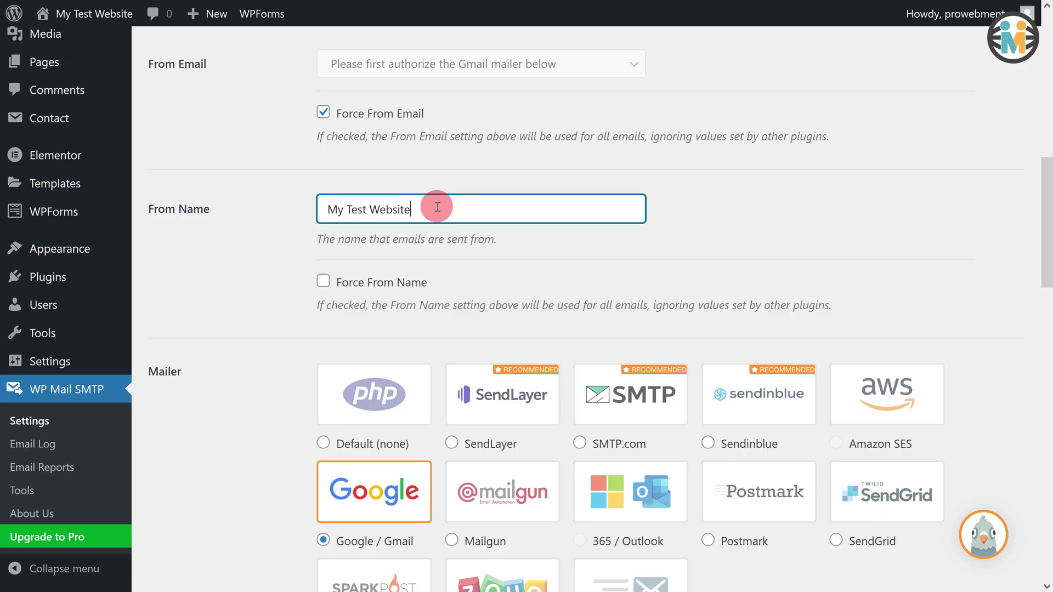
left_click_drag(437, 207, 320, 207)
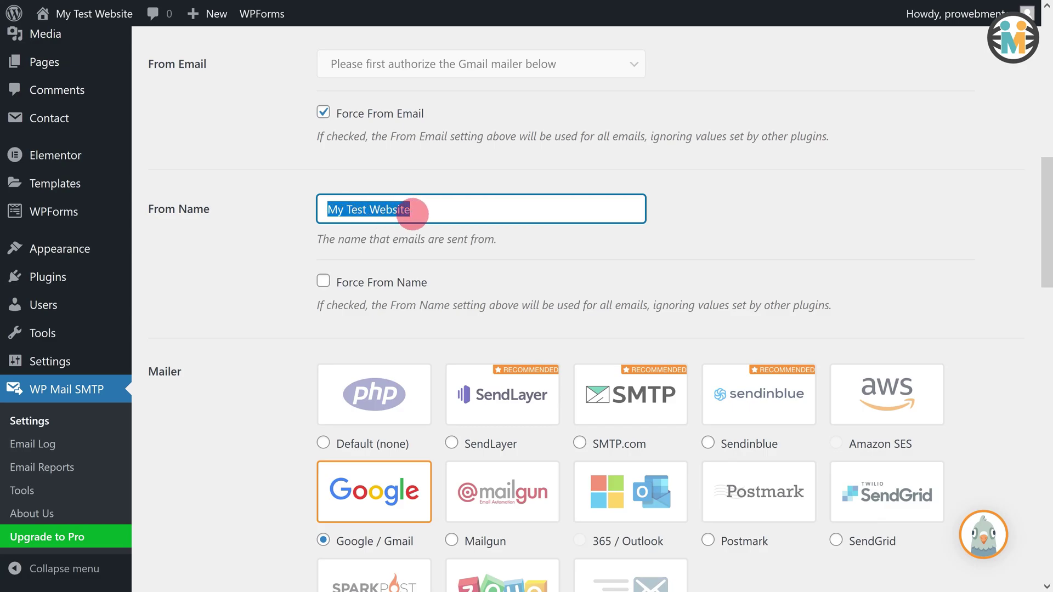
type("John Doe")
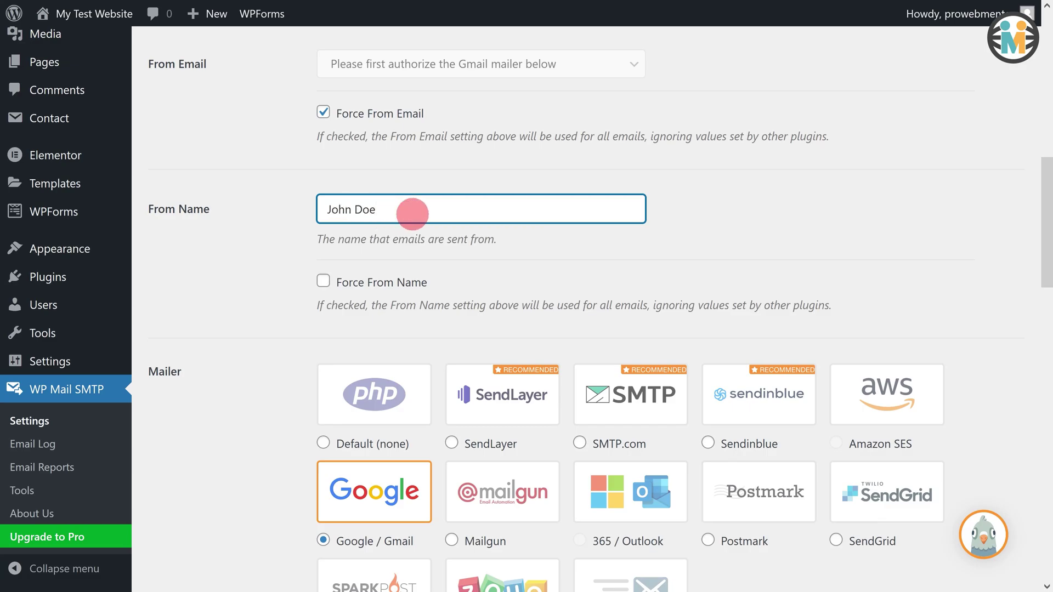
- Toggle Force From Name on and then back off
left_click_drag(444, 284, 330, 287)
left_click(324, 283)
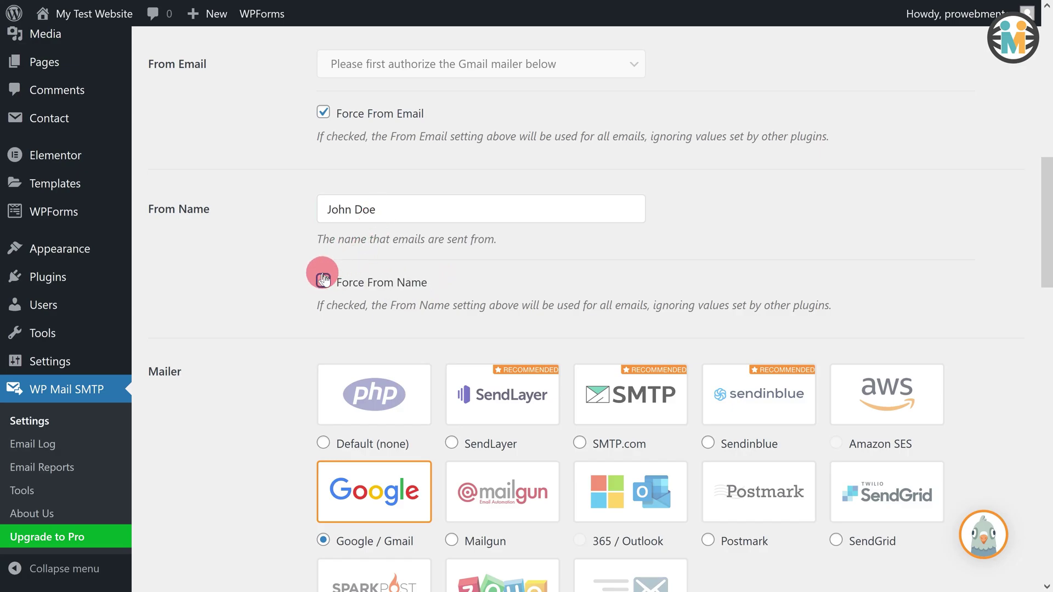
left_click(323, 280)
scroll(344, 325, "down", 3)
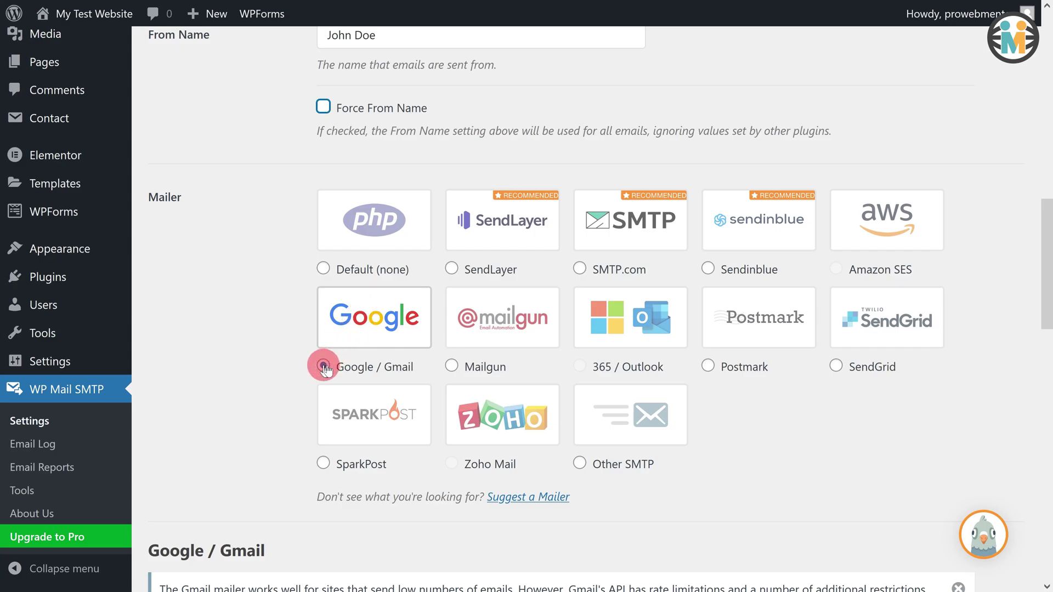
- Locate the Google / Gmail Client ID and Client Secret fields, then save the settings
scroll(340, 357, "down", 8)
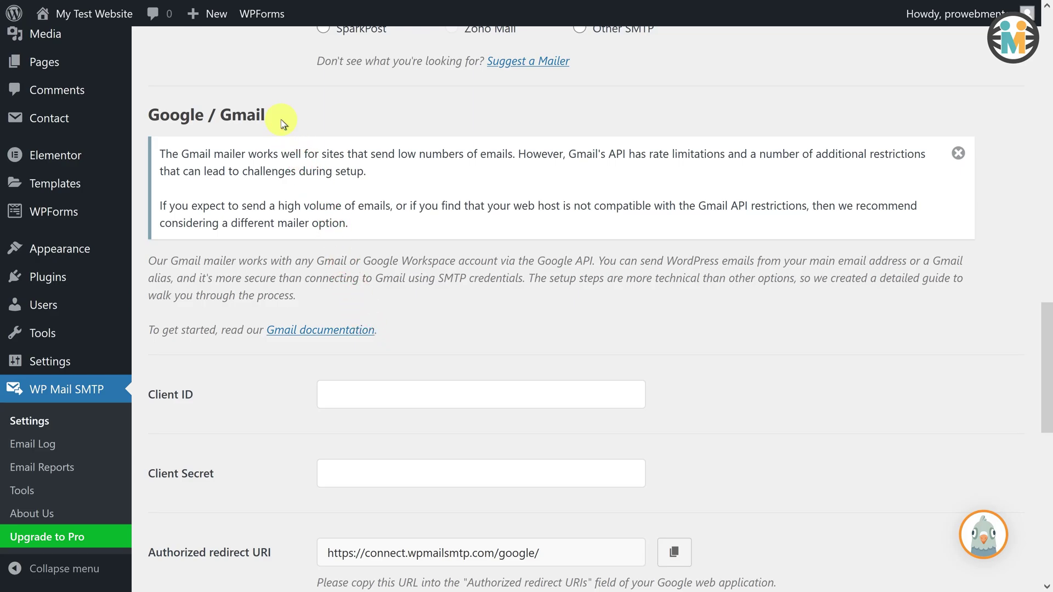
left_click_drag(277, 119, 154, 117)
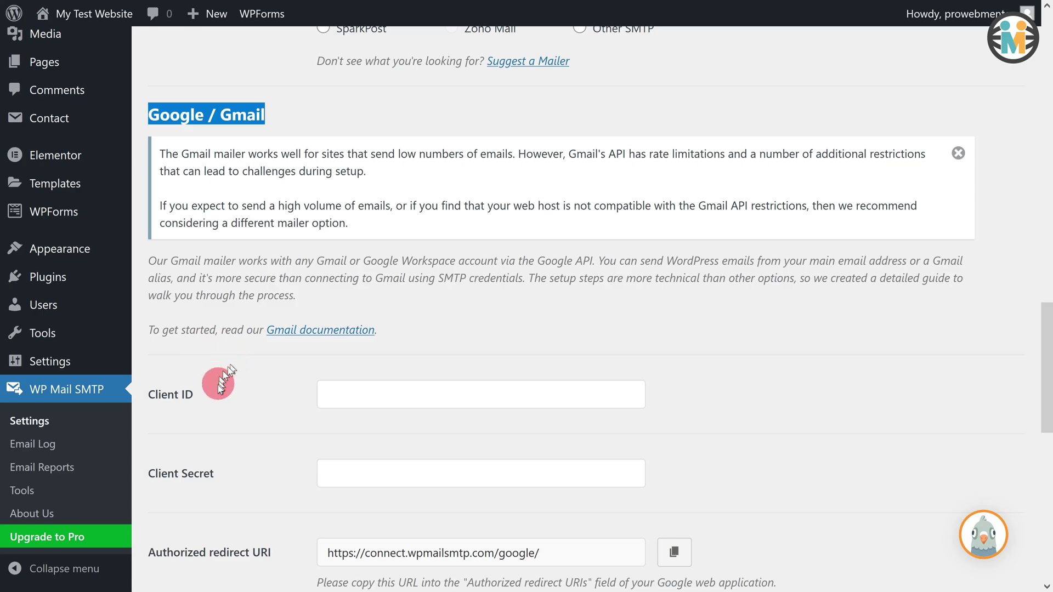
left_click_drag(195, 396, 154, 399)
left_click_drag(215, 473, 154, 475)
left_click(346, 394)
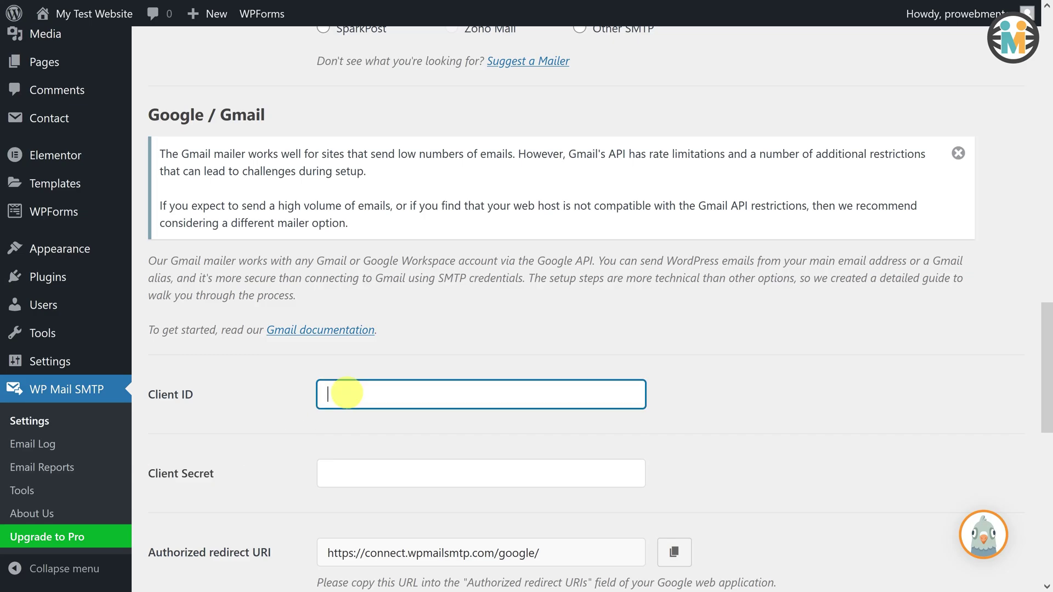
left_click(339, 467)
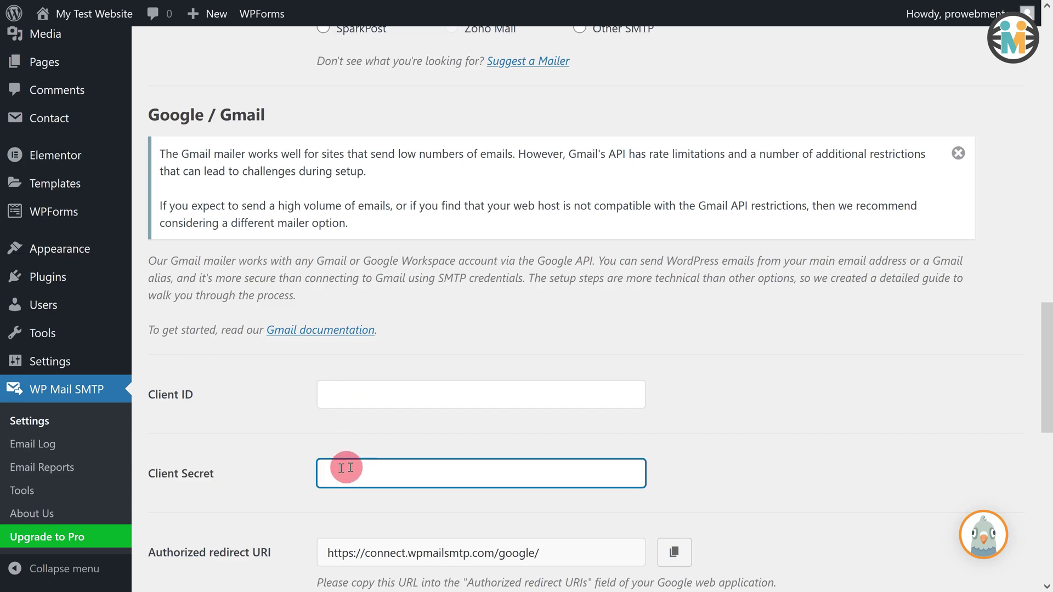
scroll(354, 466, "down", 3)
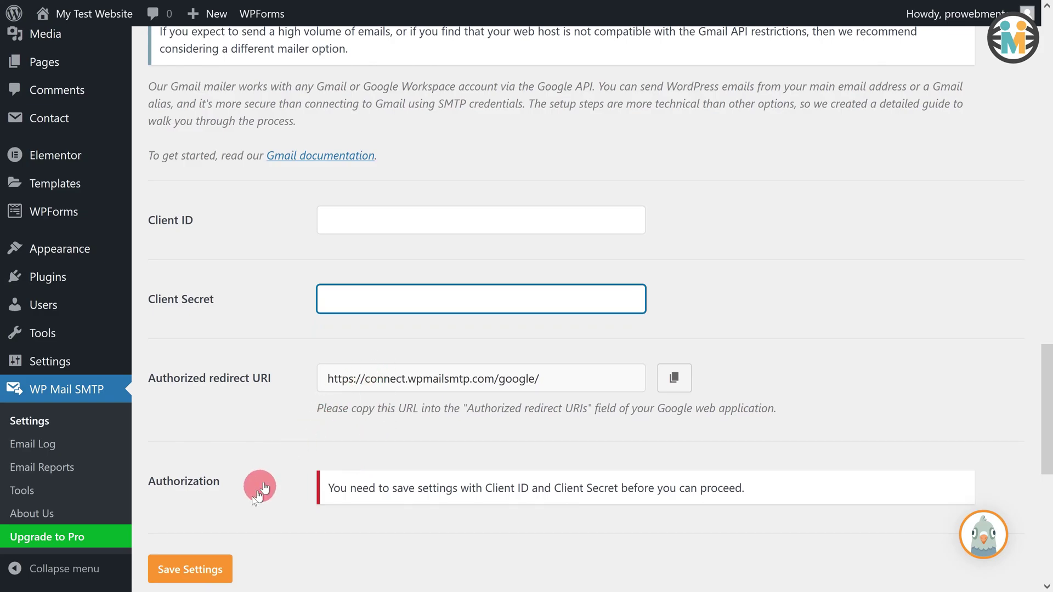
left_click(195, 573)
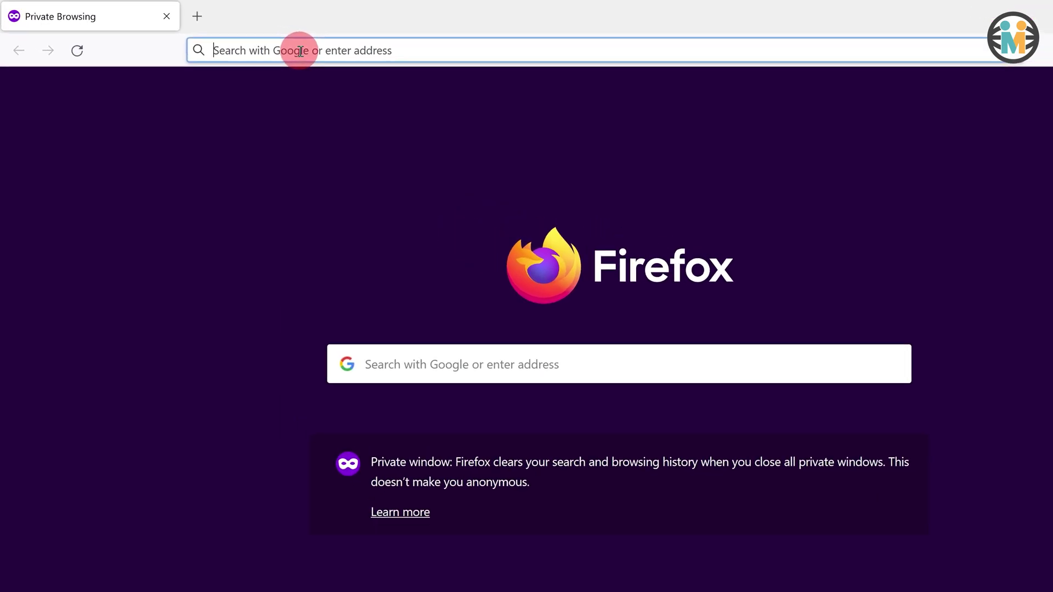
- Load console.cloud.google.com/home/dashboard and sign in with the Gmail account and its password
type("console.cloud.google.com/home/dashboard")
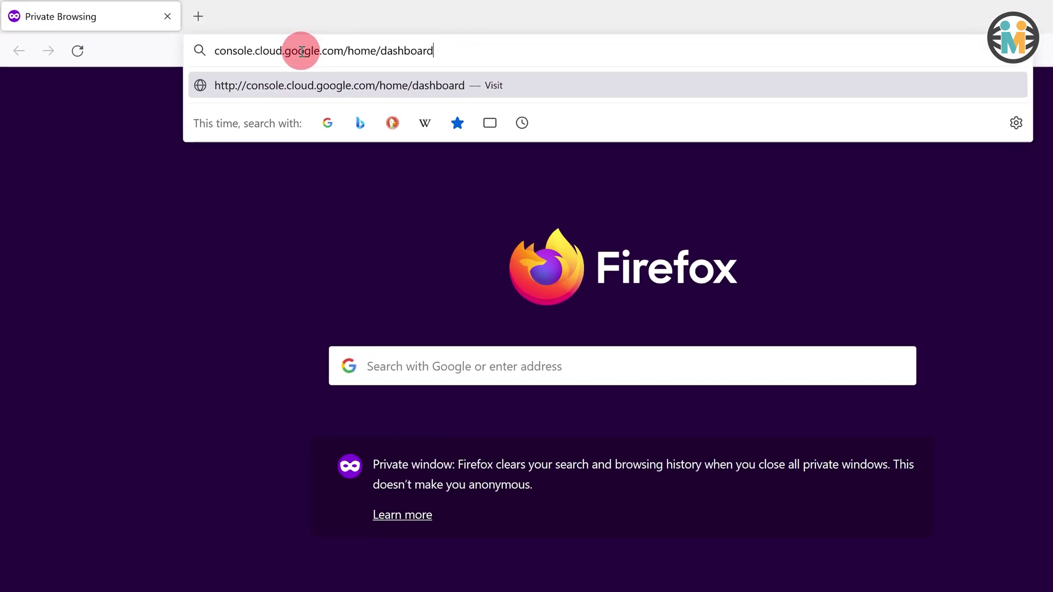
key("Return")
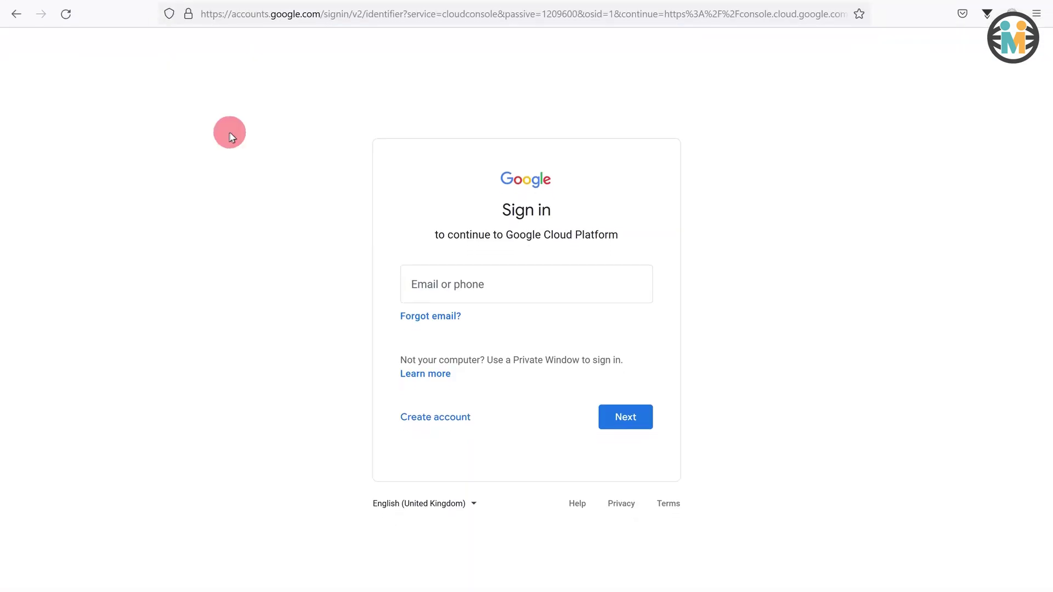
left_click(450, 265)
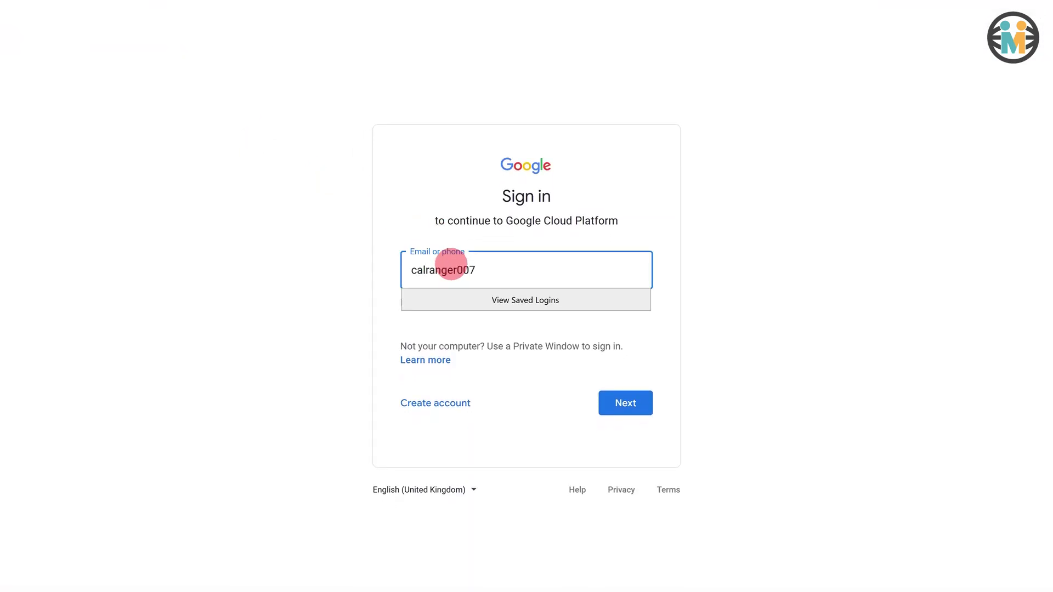
left_click(610, 403)
left_click(540, 285)
type("••")
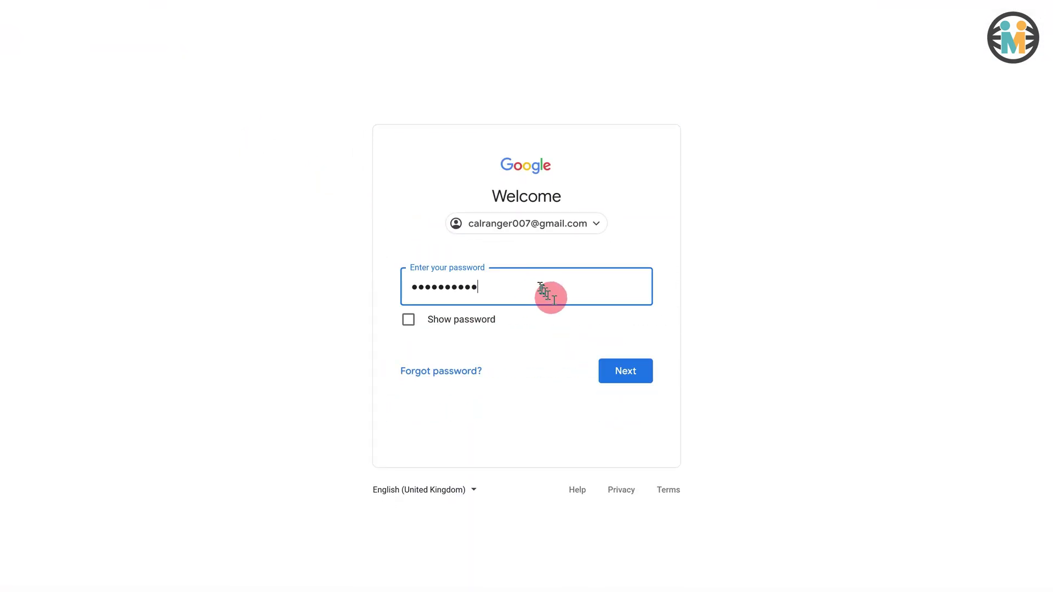
type("••••••••")
left_click(621, 370)
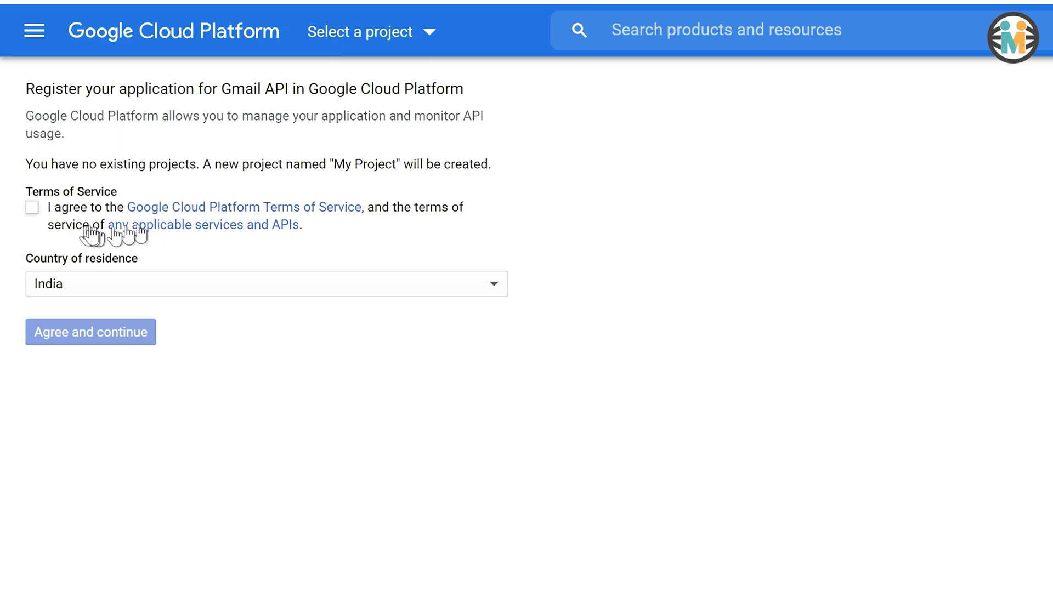
- Accept the Google Cloud Terms of Service with India as the country of residence
left_click(33, 207)
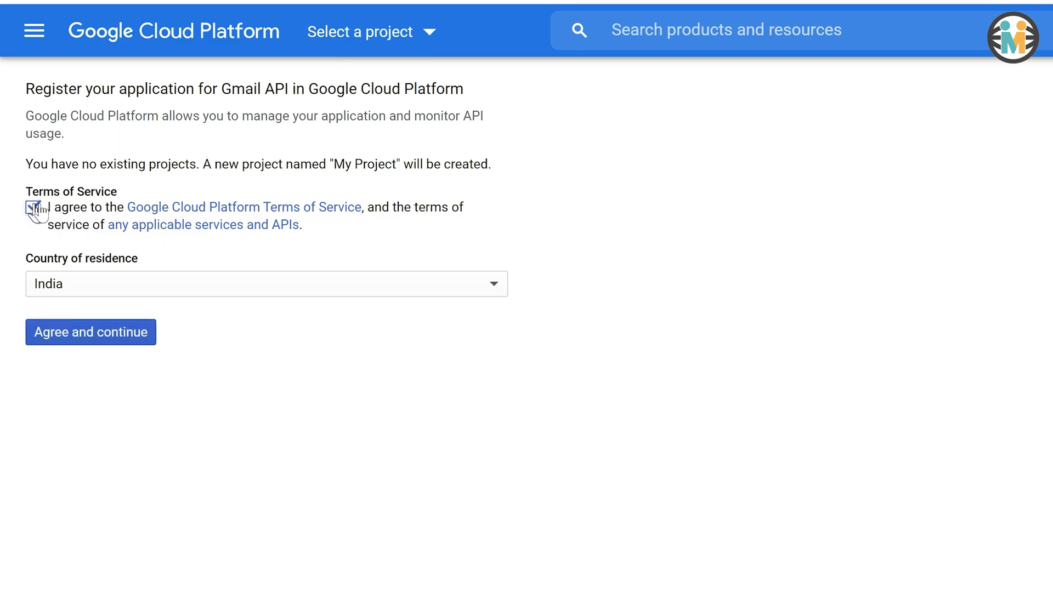
left_click(219, 292)
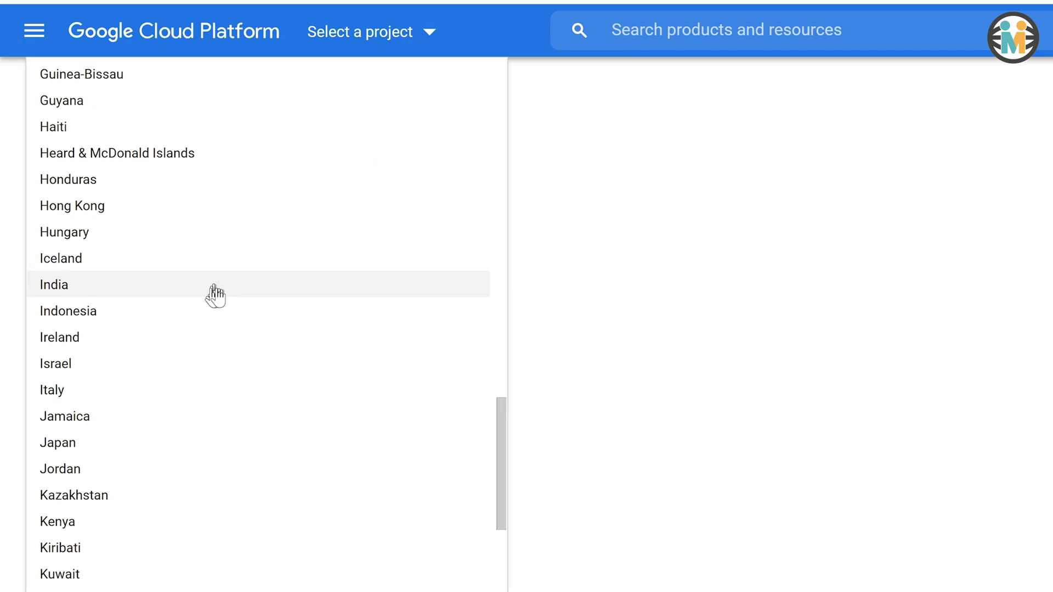
left_click(131, 288)
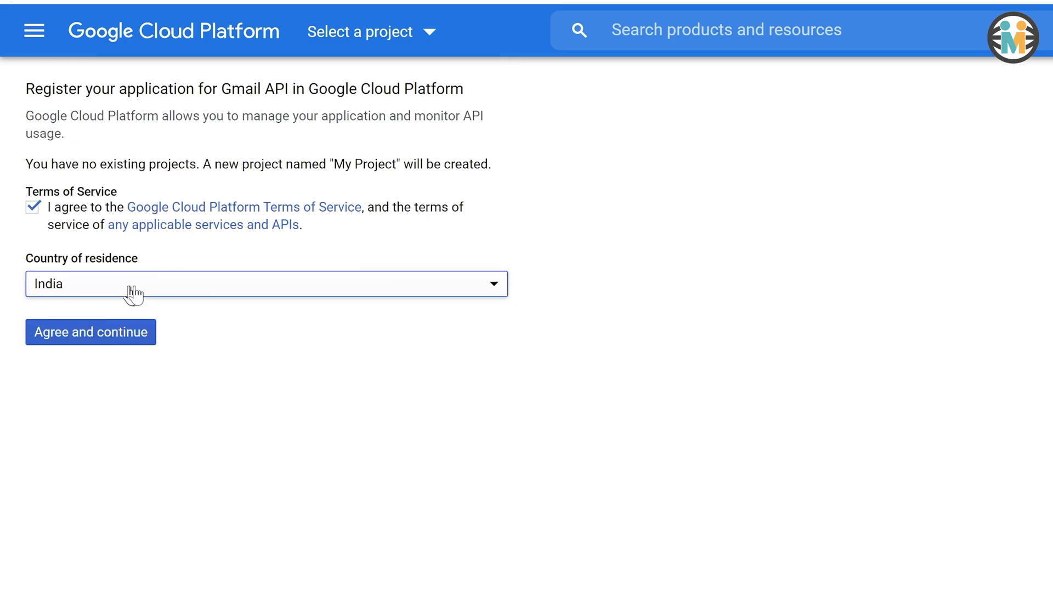
left_click(109, 337)
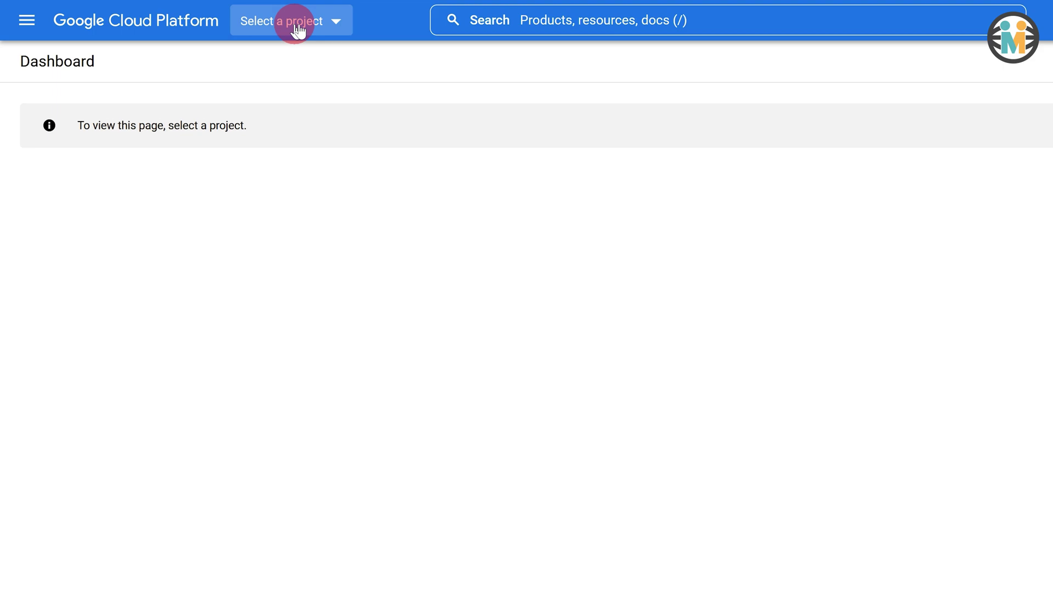
- Create a new Google Cloud project named 'Gmail SMTP'
left_click(299, 27)
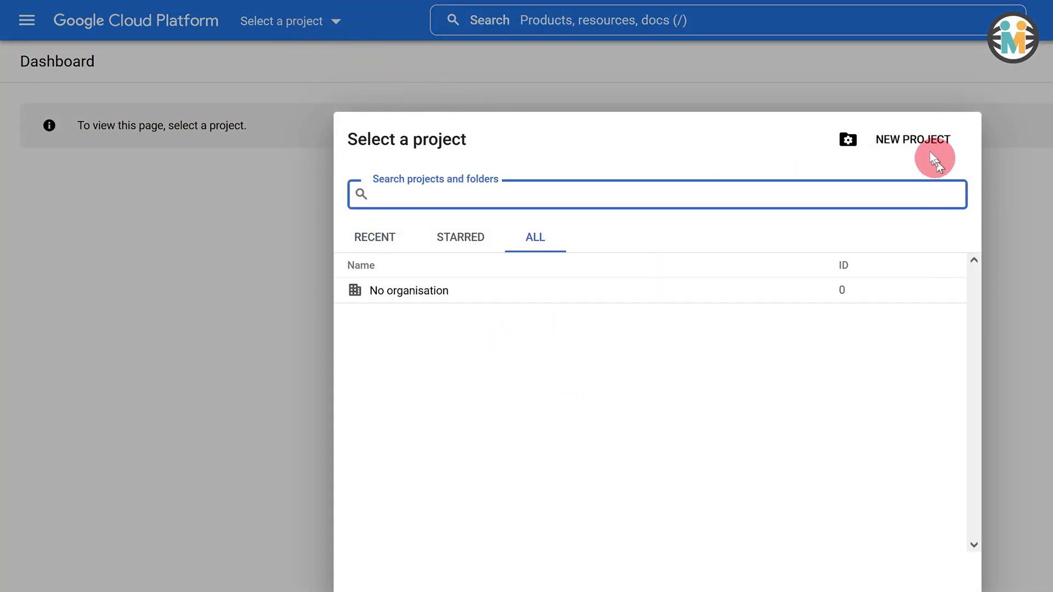
left_click(902, 140)
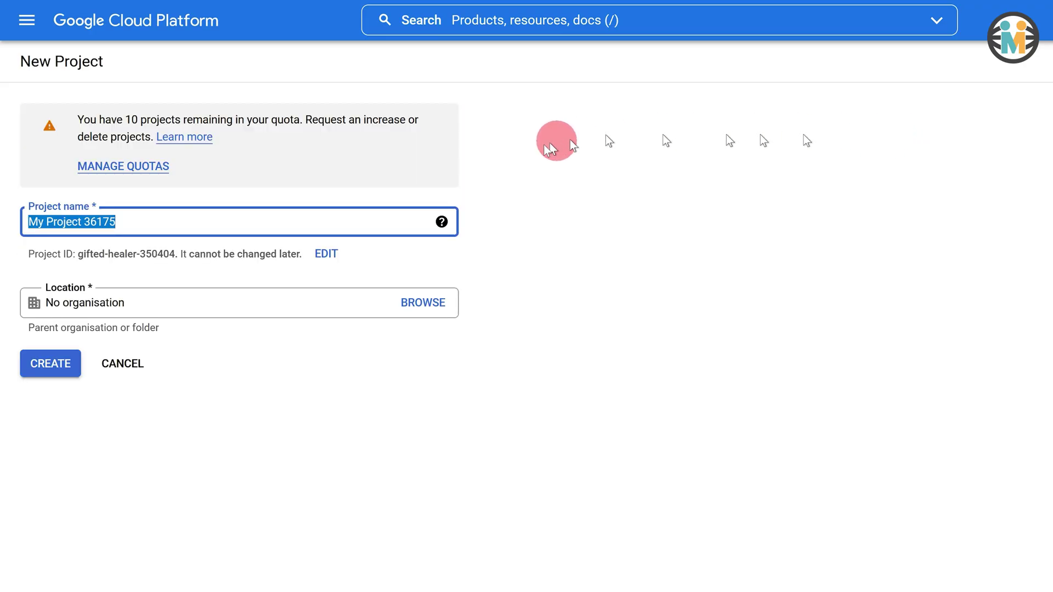
left_click(141, 221)
key("ctrl+a")
type("Gmai")
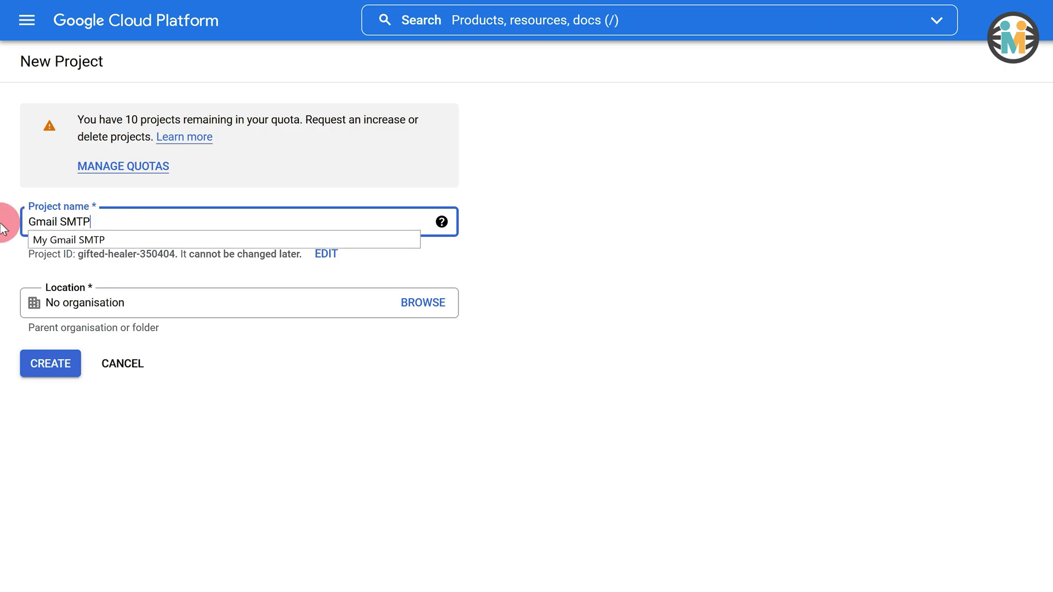
left_click(48, 366)
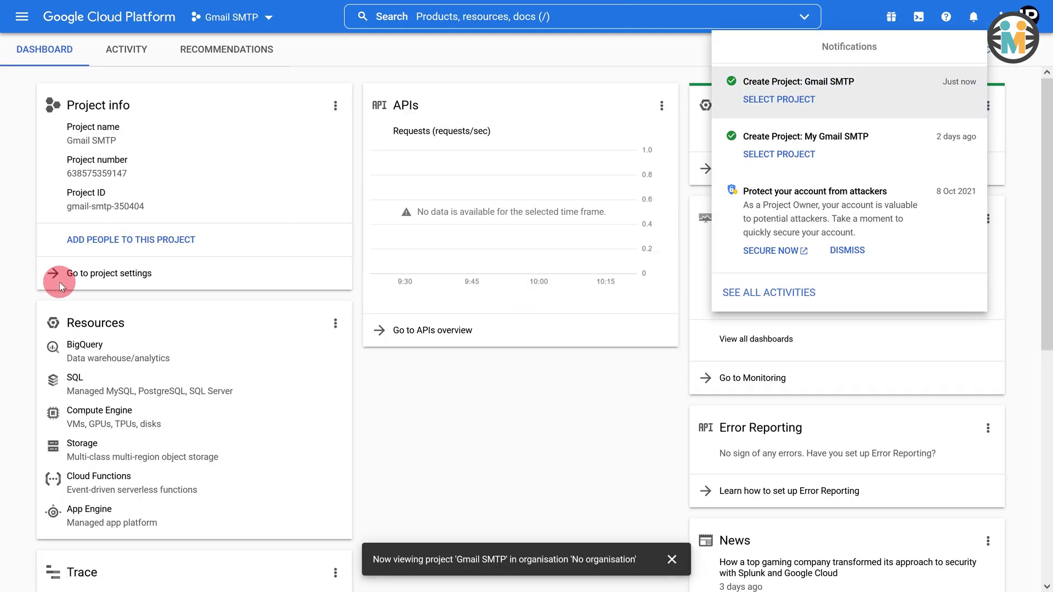
- Go through More products > APIs and services to the API Library
left_click(59, 282)
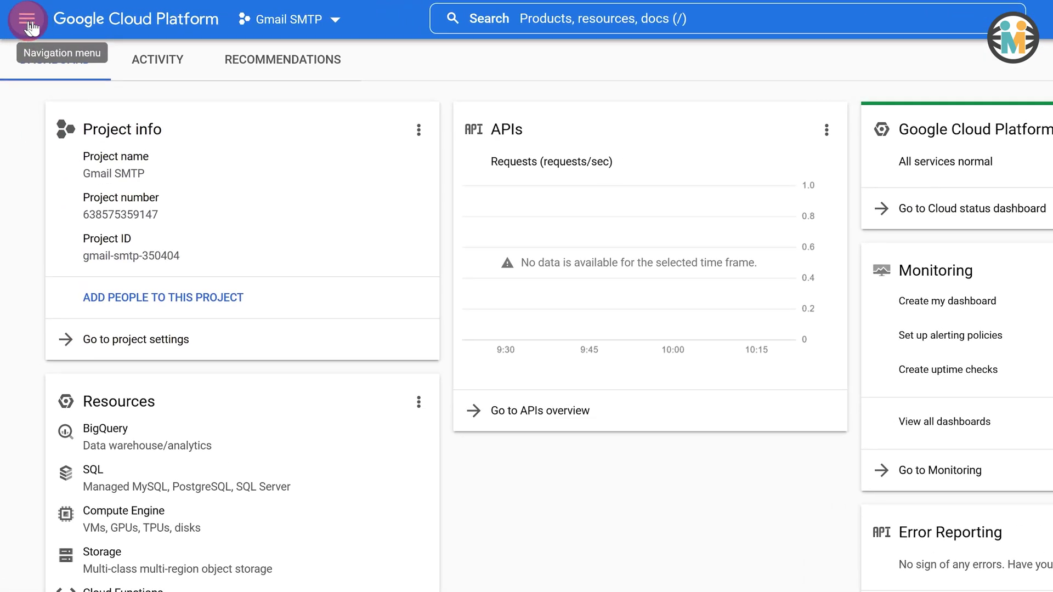
left_click(29, 25)
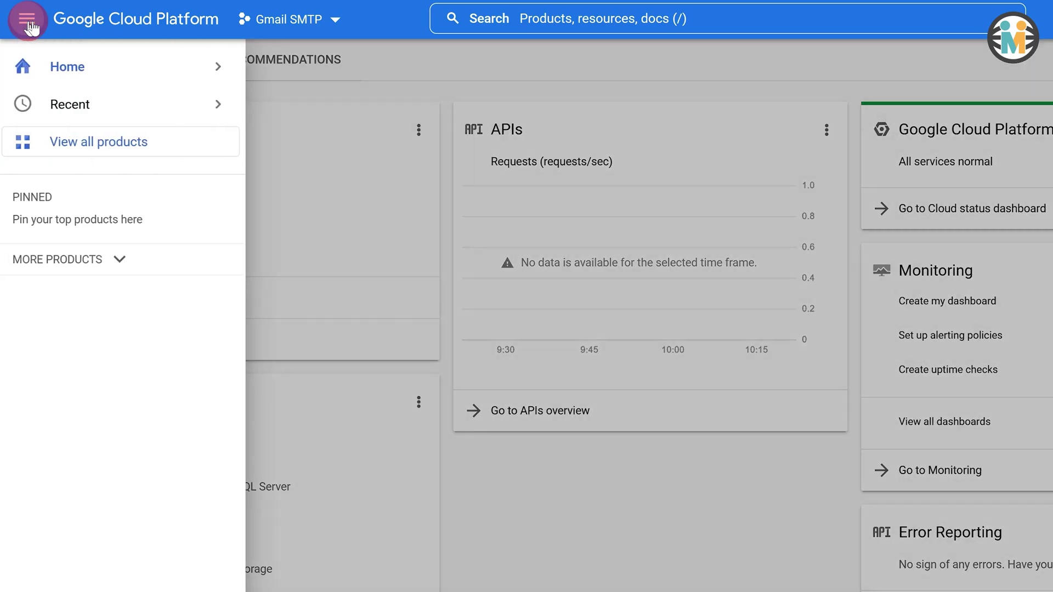
left_click(114, 264)
mouse_move(94, 381)
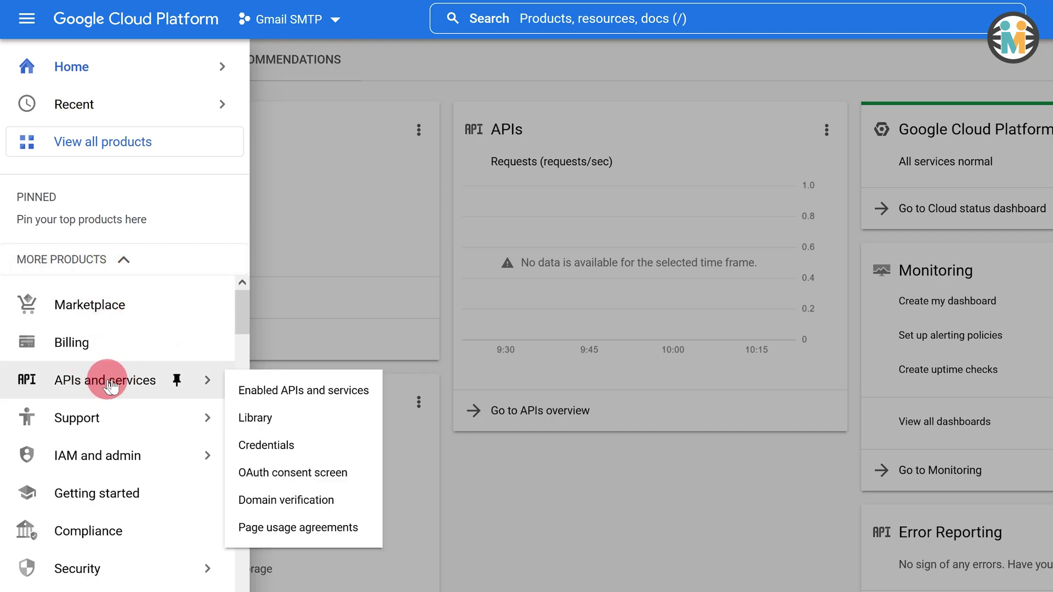
left_click(254, 416)
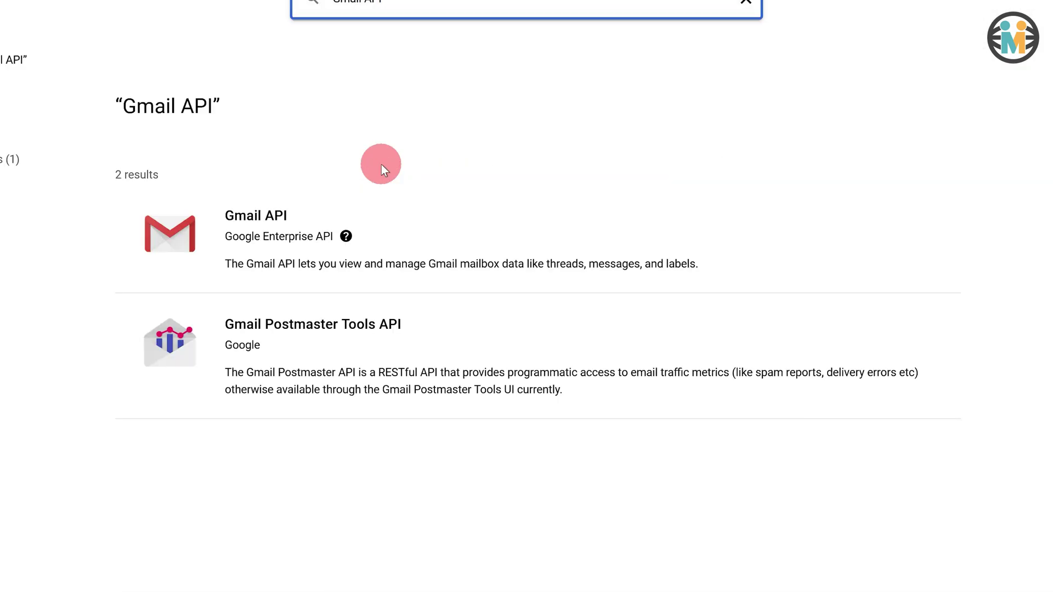
- Open the Gmail API page and enable it for the Gmail SMTP project
left_click(233, 254)
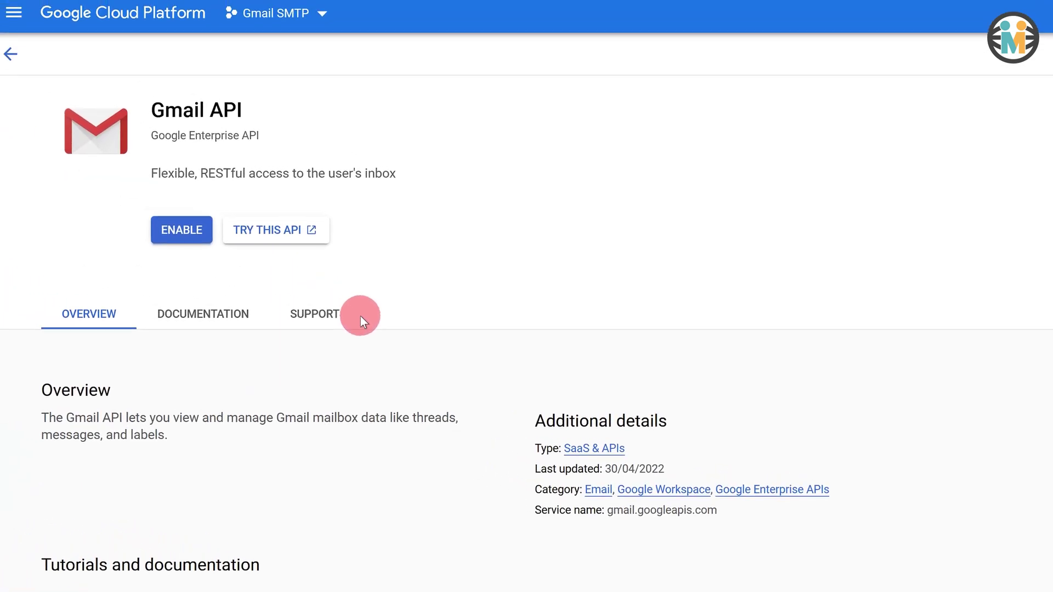
left_click(188, 241)
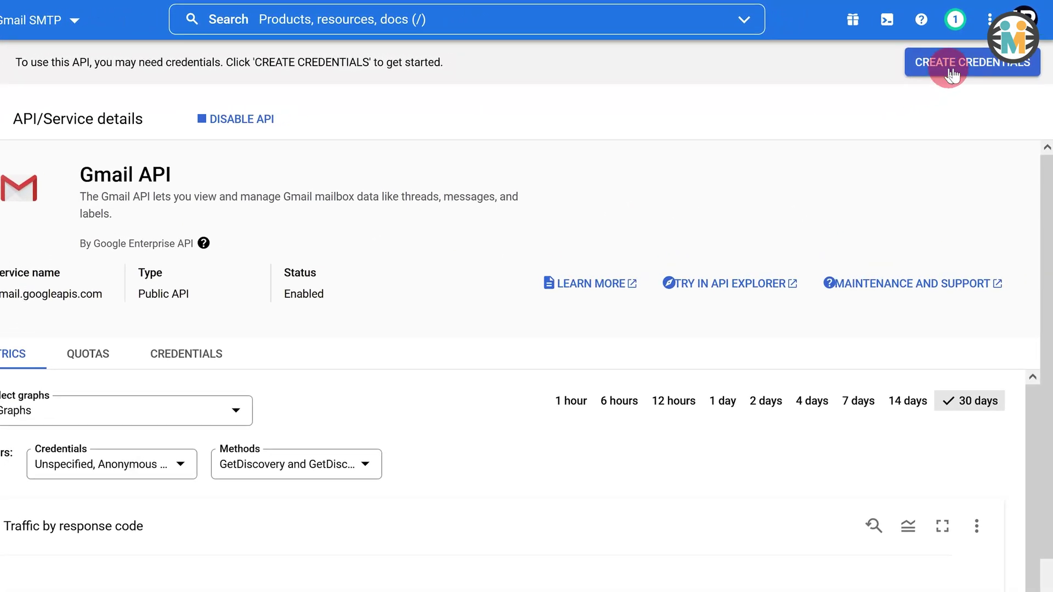
- Start new credentials for the Gmail API, choosing User data as the data accessed
left_click(953, 73)
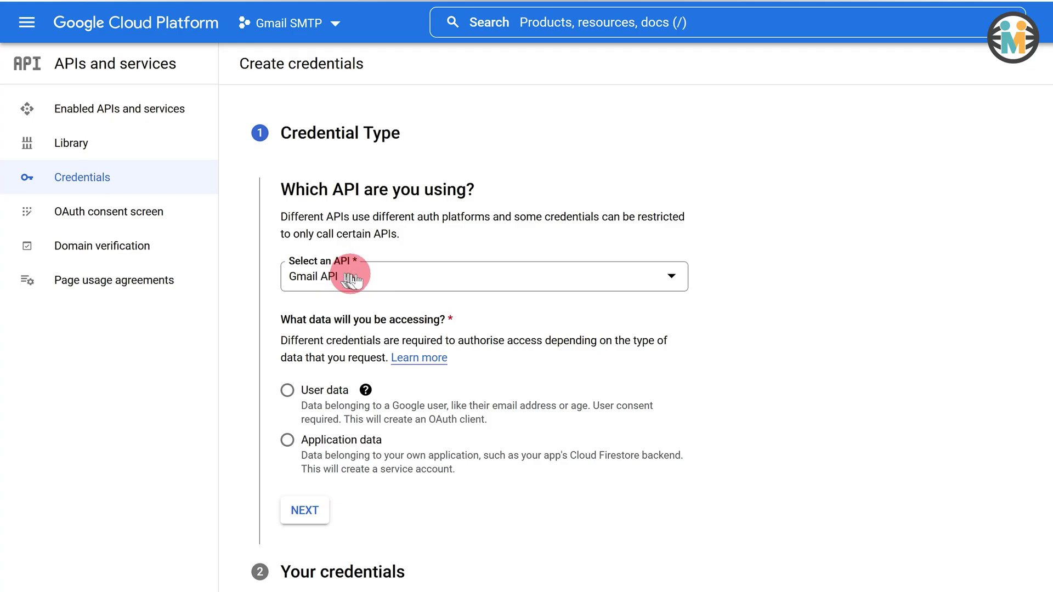
left_click(351, 277)
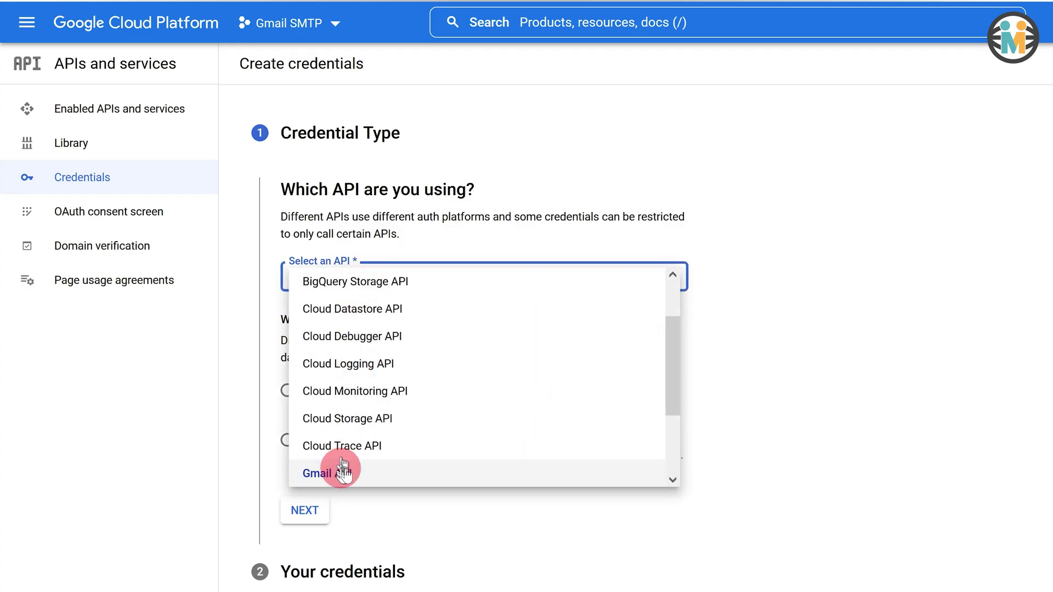
left_click(343, 472)
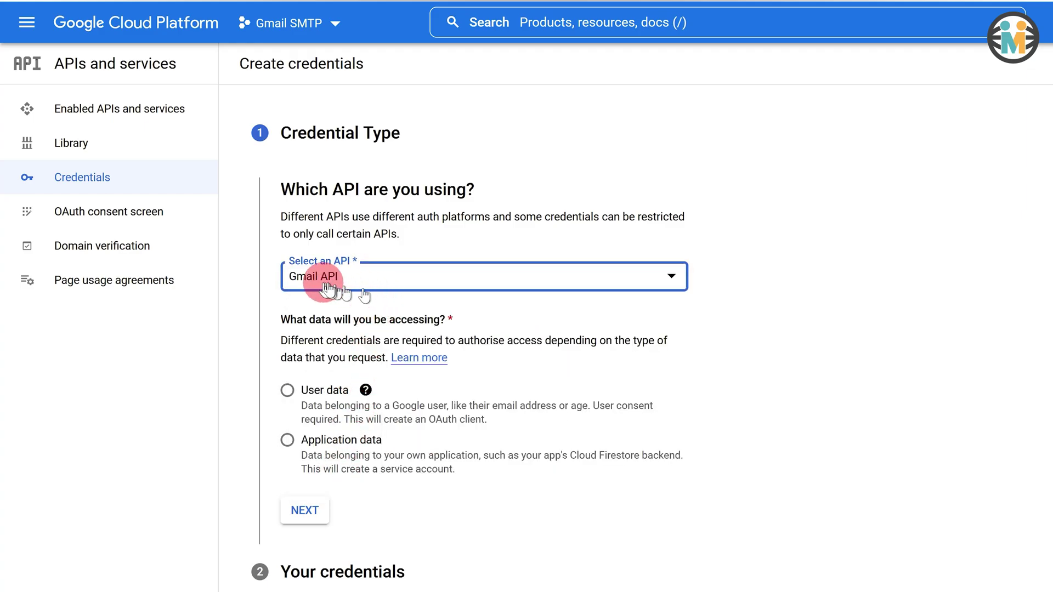
left_click(346, 282)
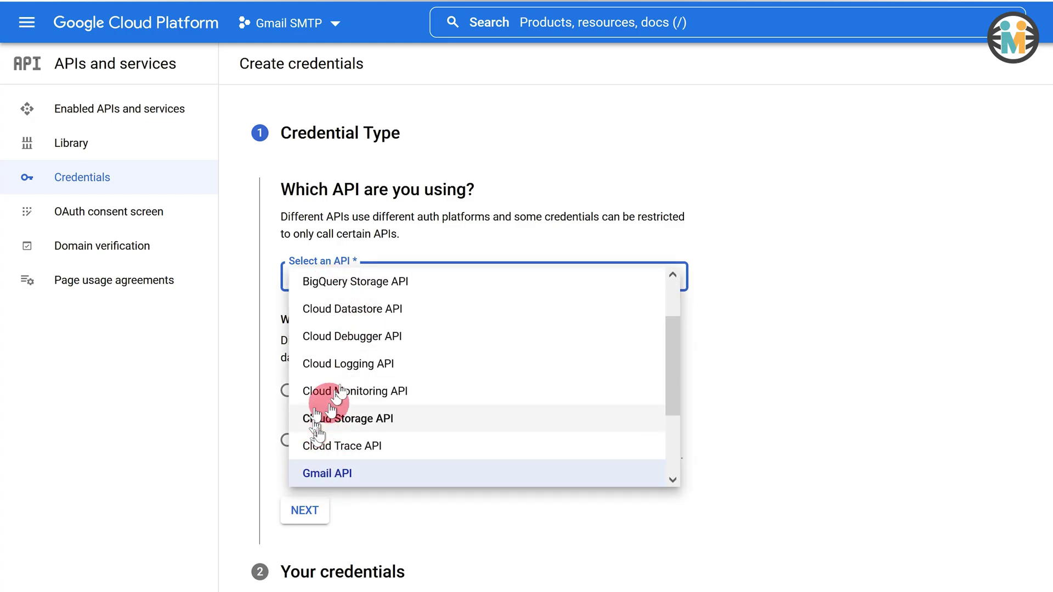
left_click(307, 474)
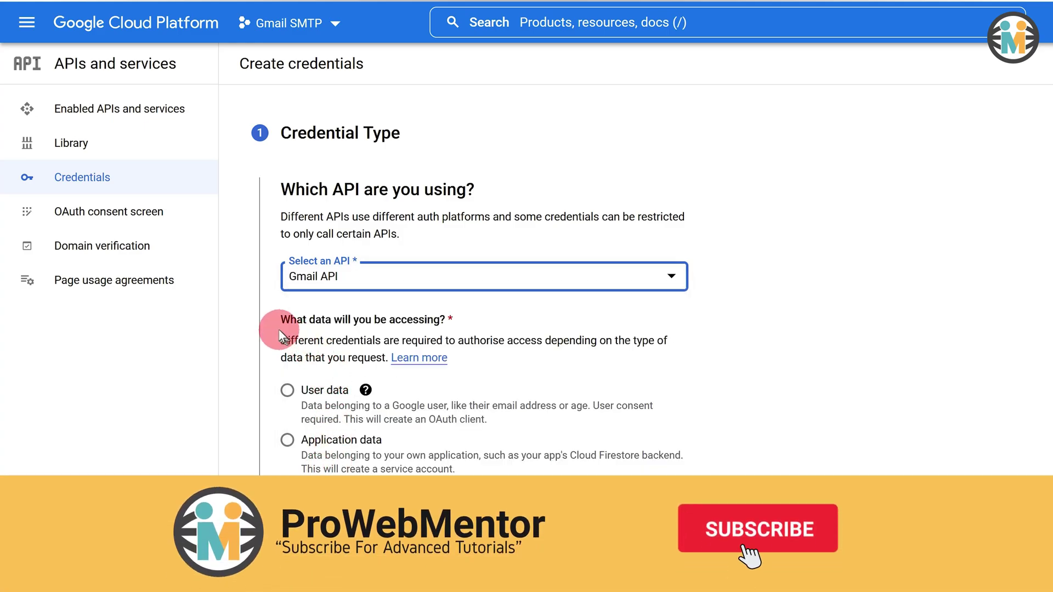
left_click_drag(277, 318, 459, 316)
left_click(288, 391)
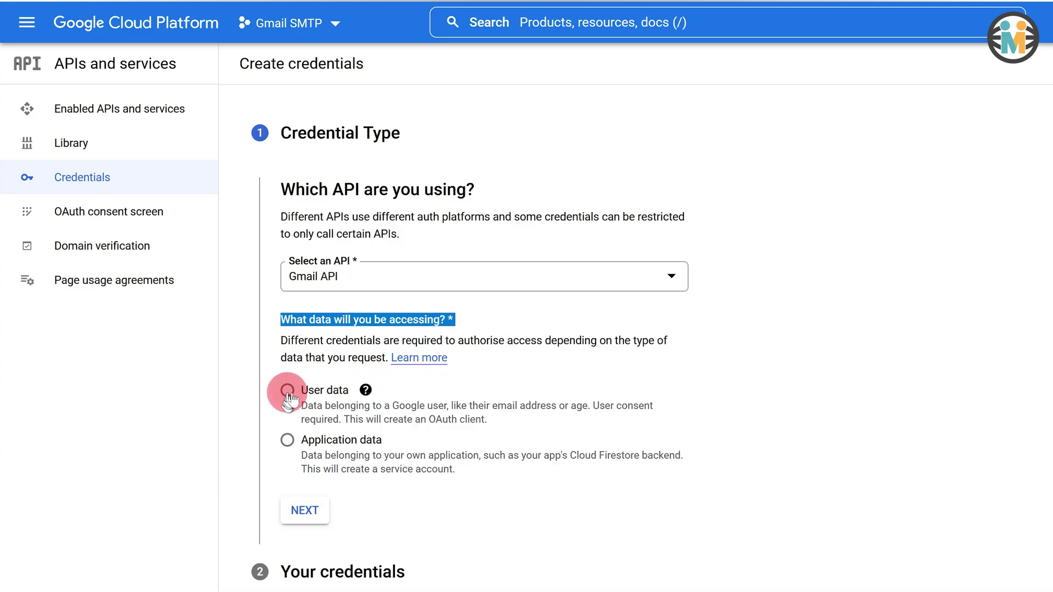
left_click(288, 391)
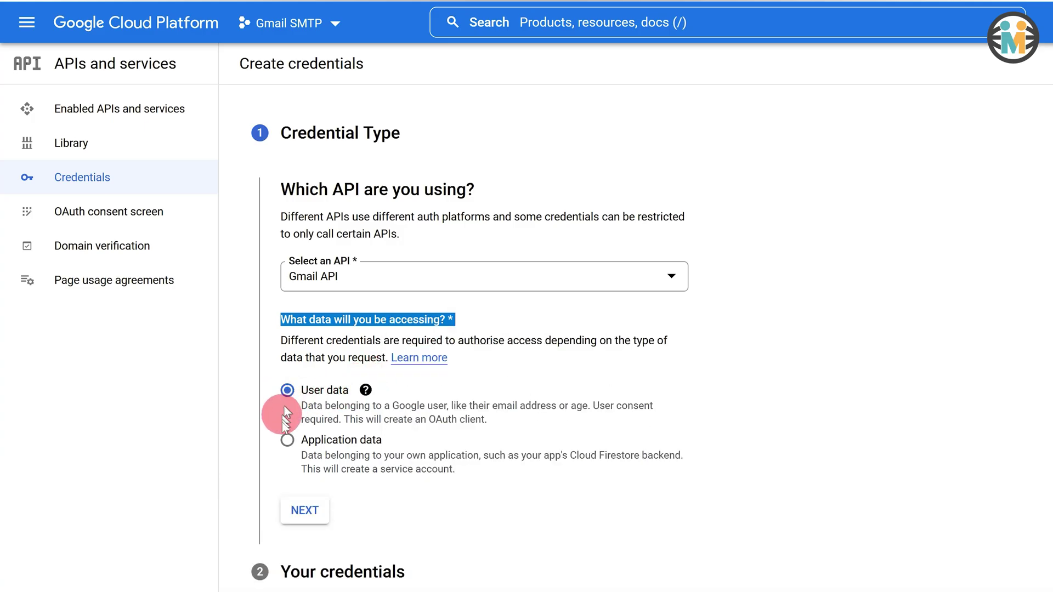
left_click(295, 507)
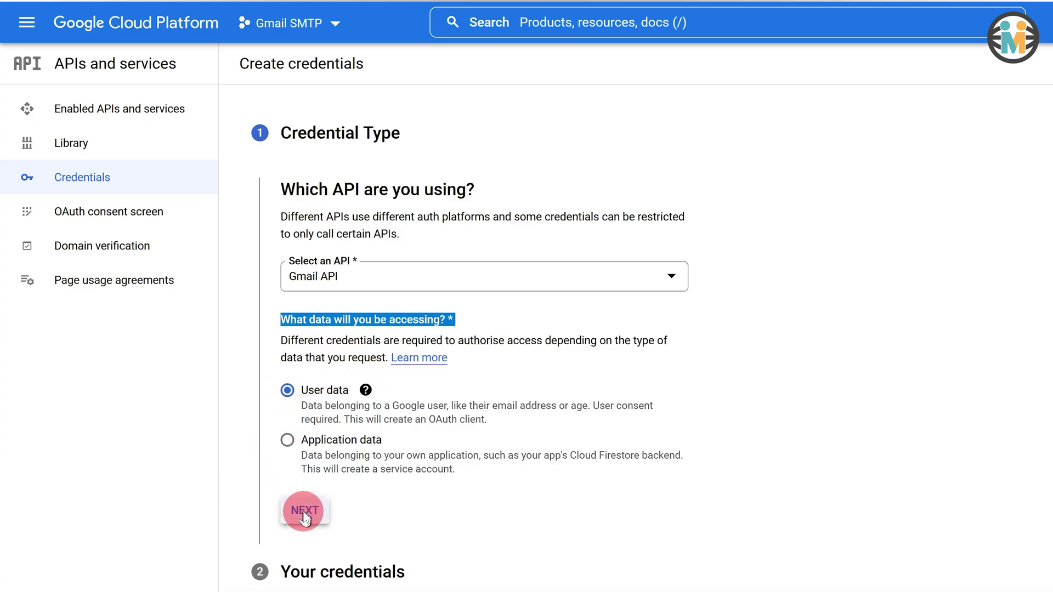
- Name the app 'Gmail SMTP App', use the Gmail account as support and developer email, and save
left_click(303, 512)
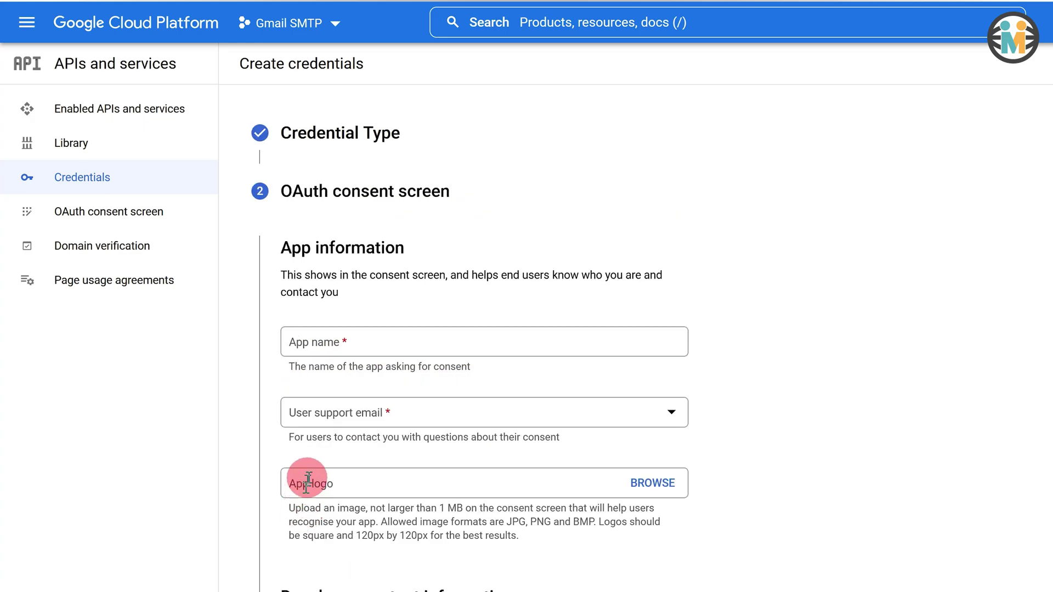
left_click(343, 343)
type("Gmail SMTP App")
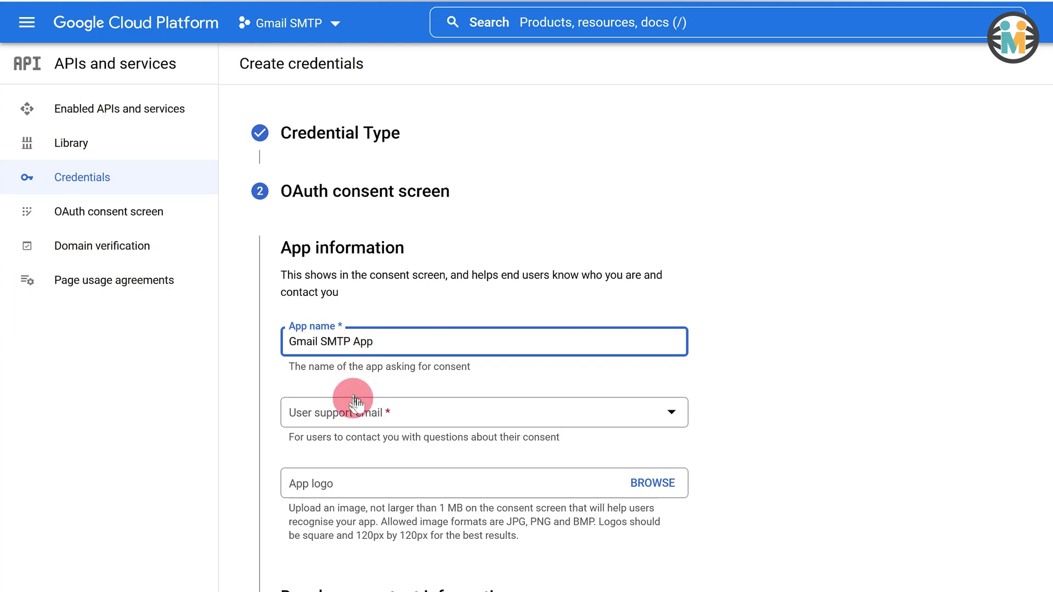
left_click(351, 412)
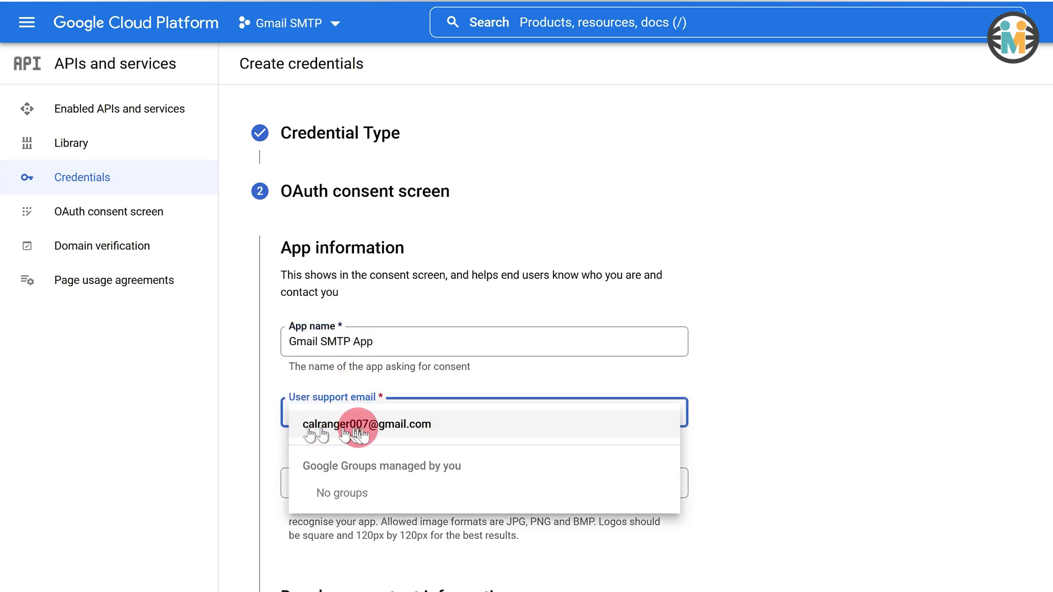
left_click(347, 425)
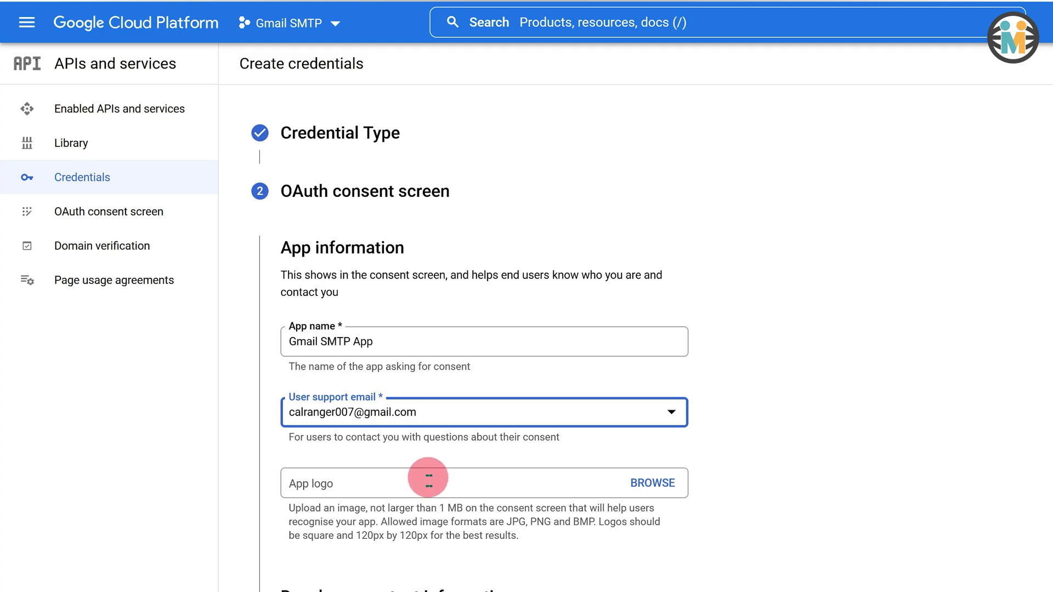
scroll(379, 482, "down", 3)
left_click(362, 487)
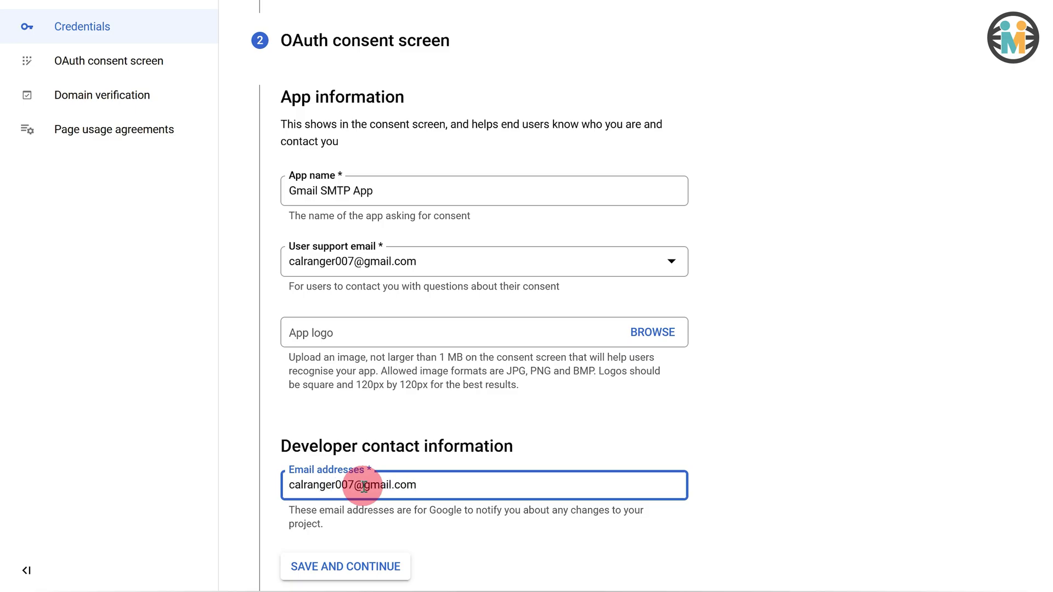
left_click(343, 568)
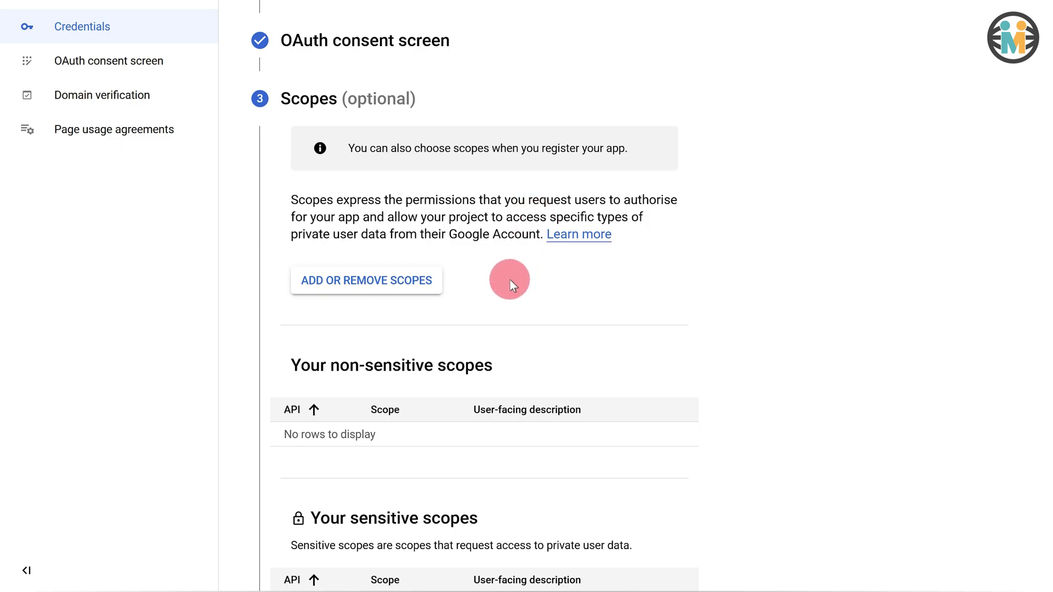
- Pass the Scopes step and set the OAuth client type to Web application, named Web client 1
scroll(510, 282, "down", 8)
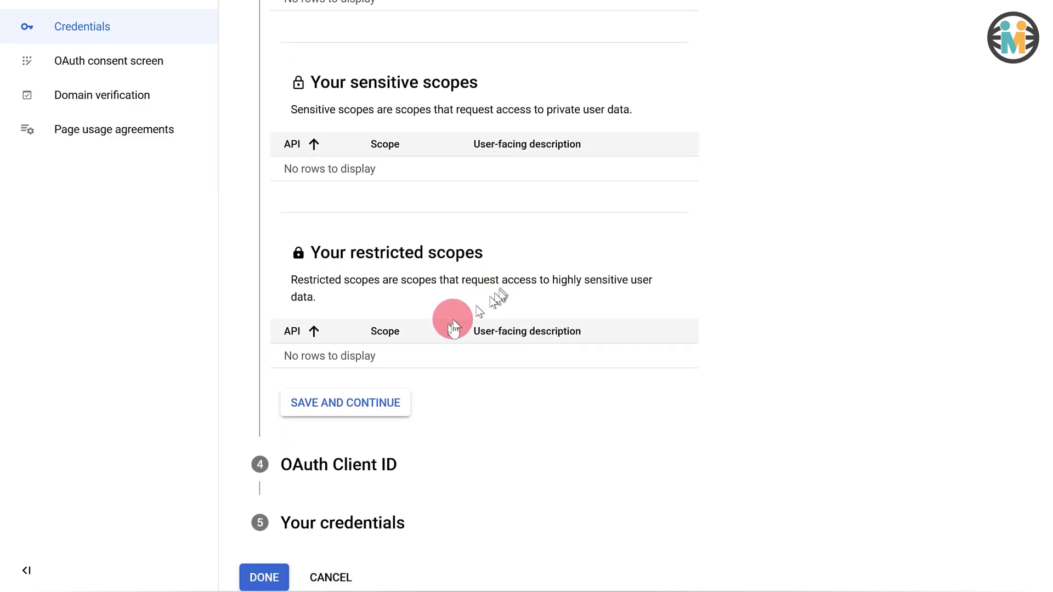
left_click(340, 406)
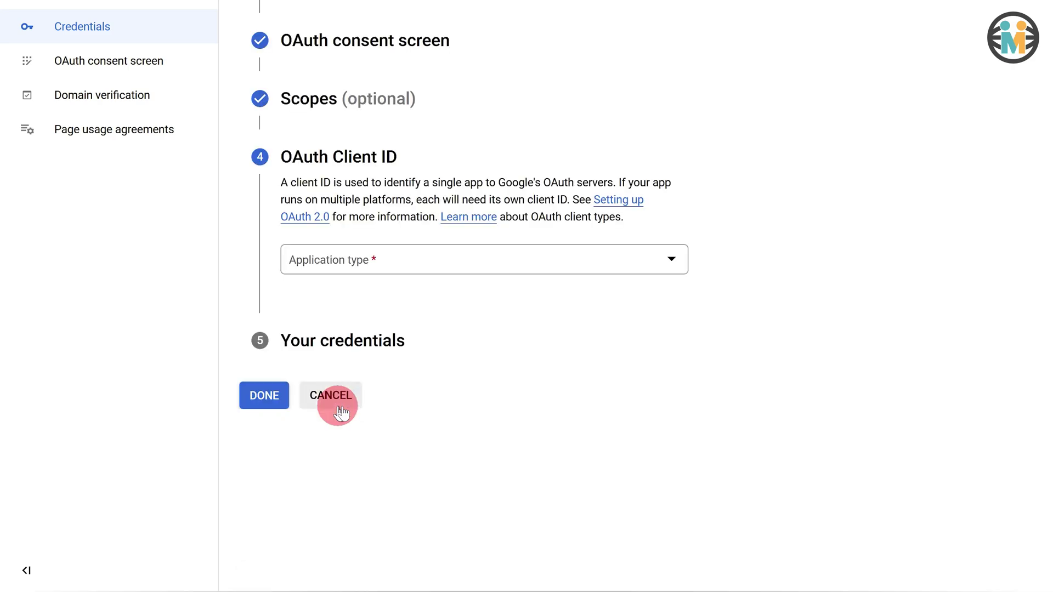
left_click(382, 264)
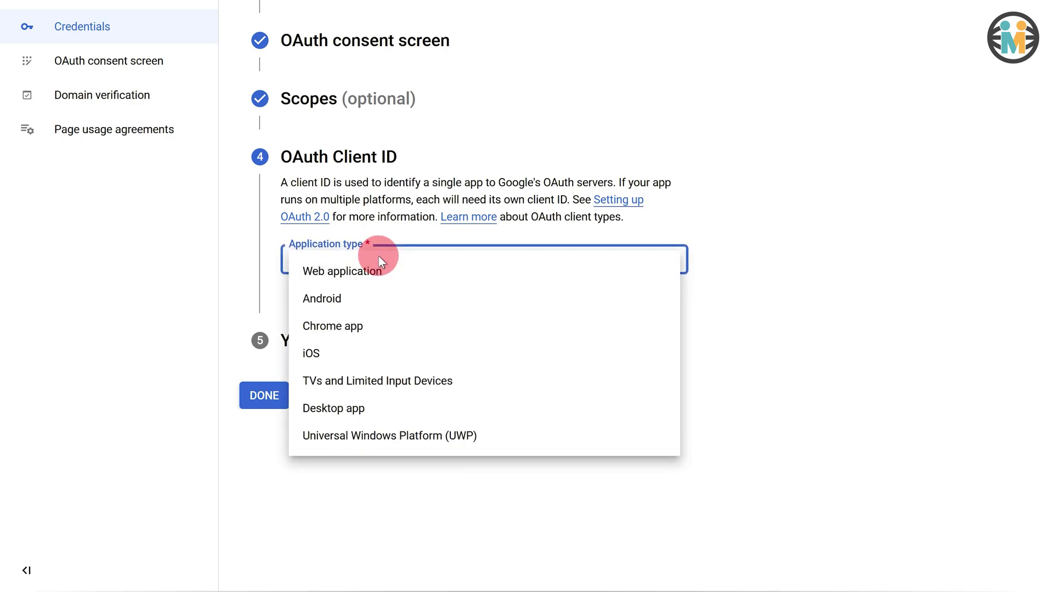
left_click(349, 278)
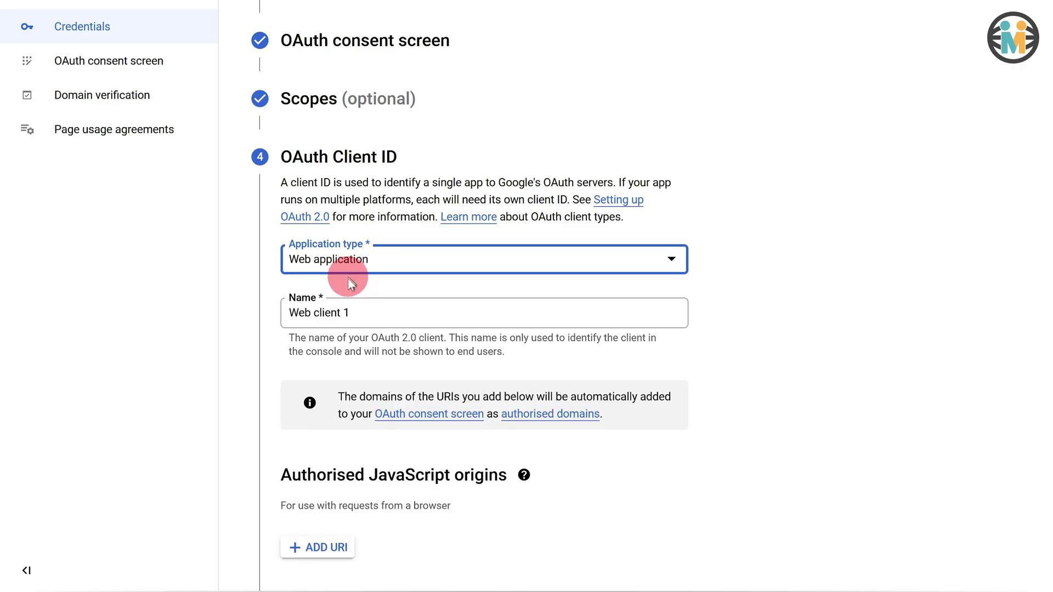
left_click_drag(351, 312, 282, 311)
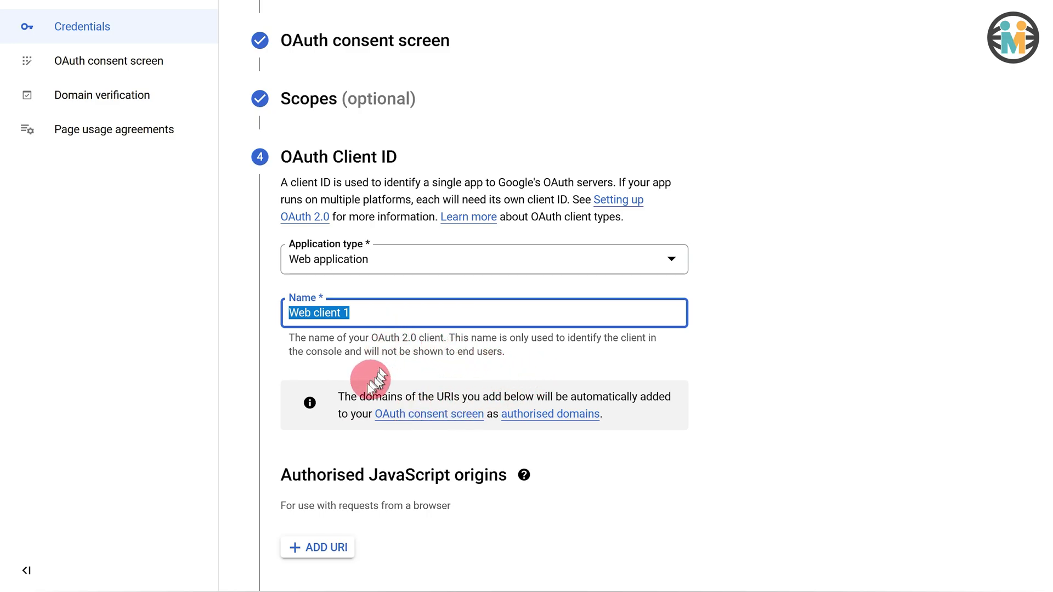
left_click_drag(278, 471, 525, 487)
scroll(472, 440, "down", 6)
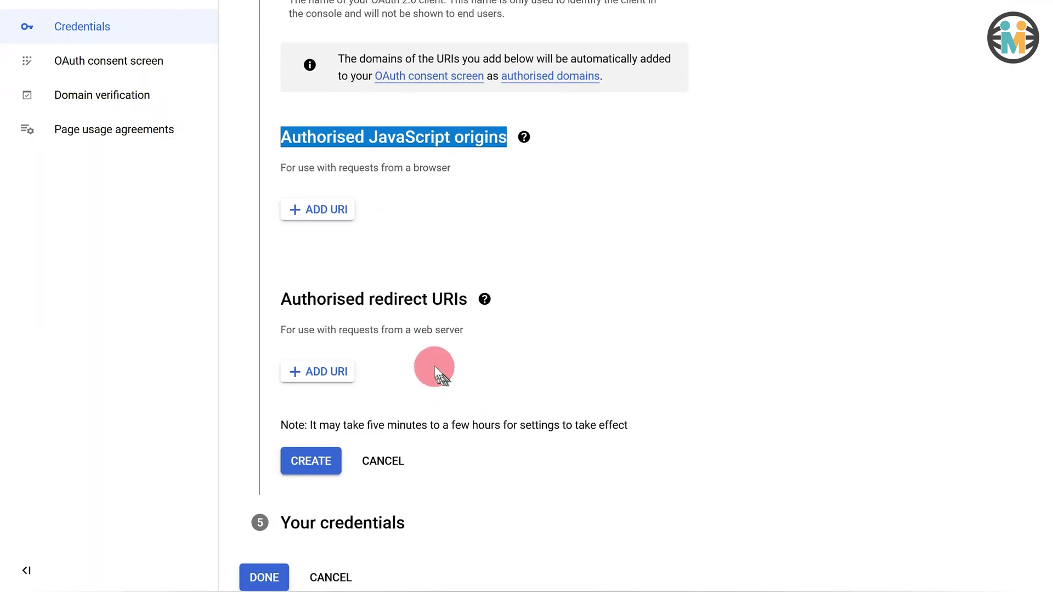
left_click(322, 372)
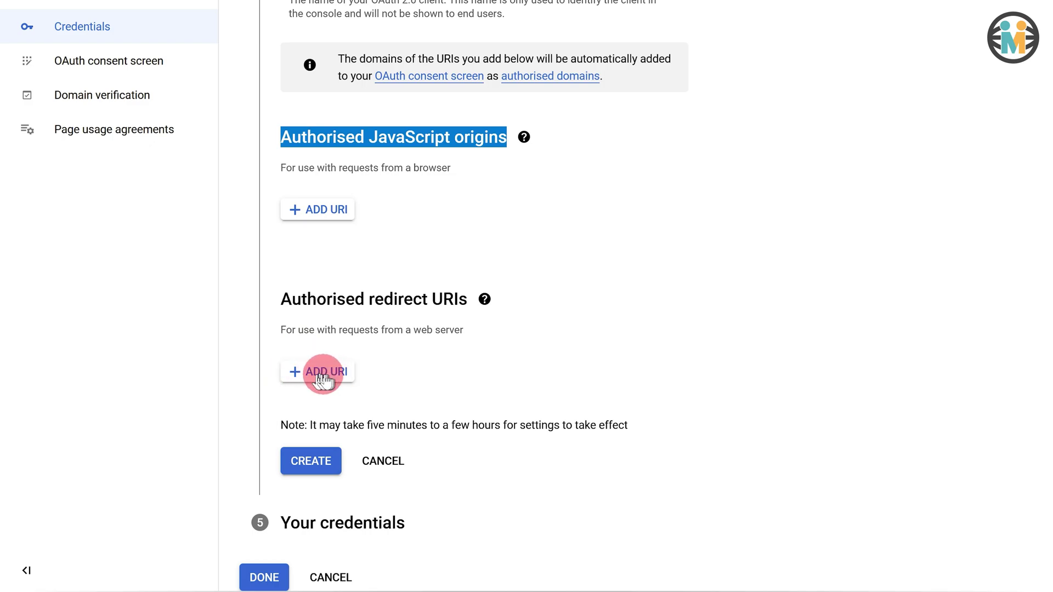
left_click(325, 374)
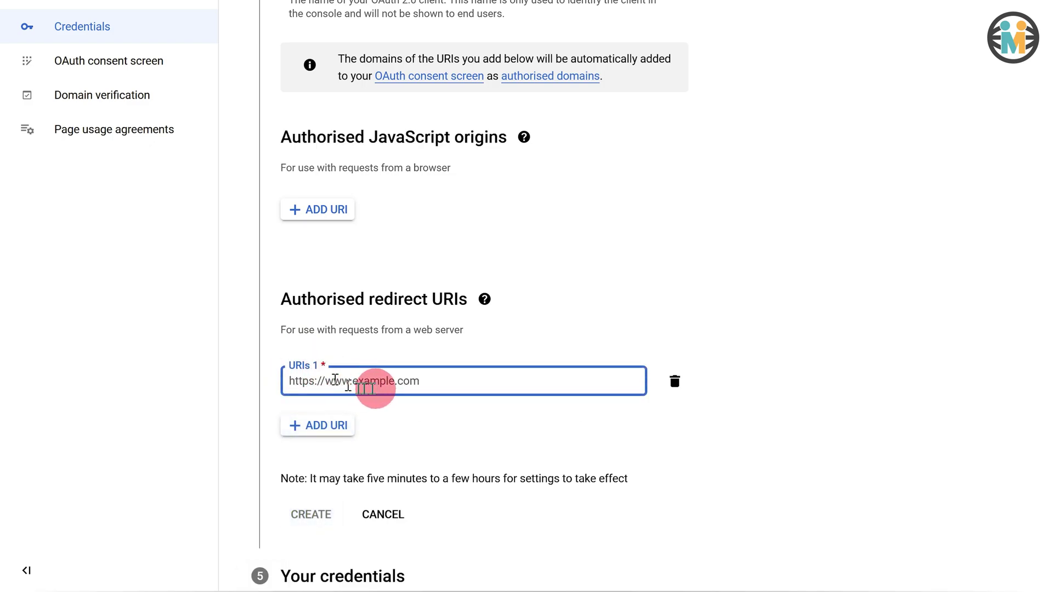
type("https://connect.wpmailsmtp.com/google/")
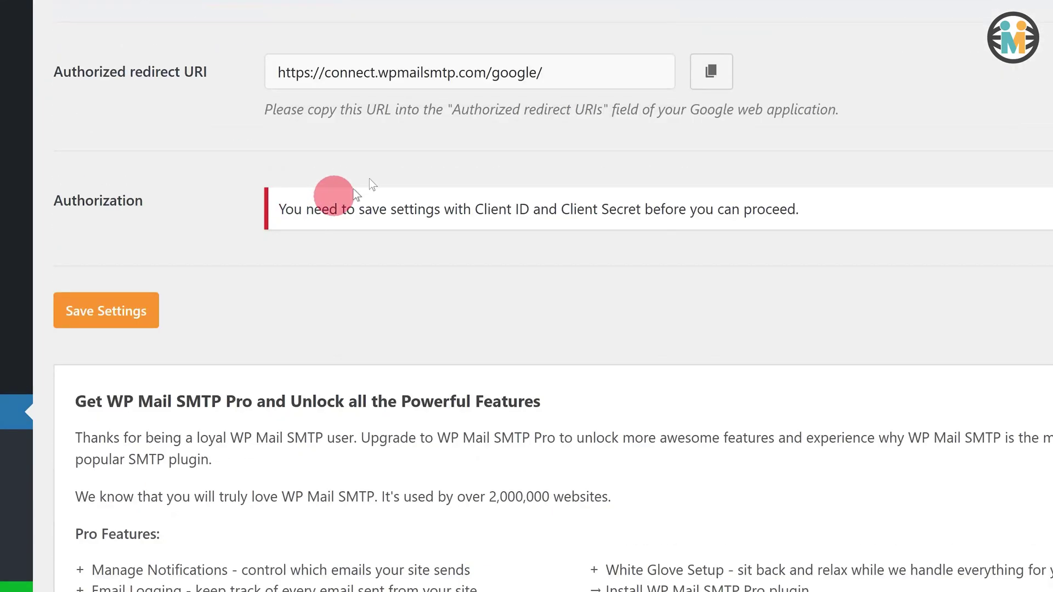
left_click(714, 71)
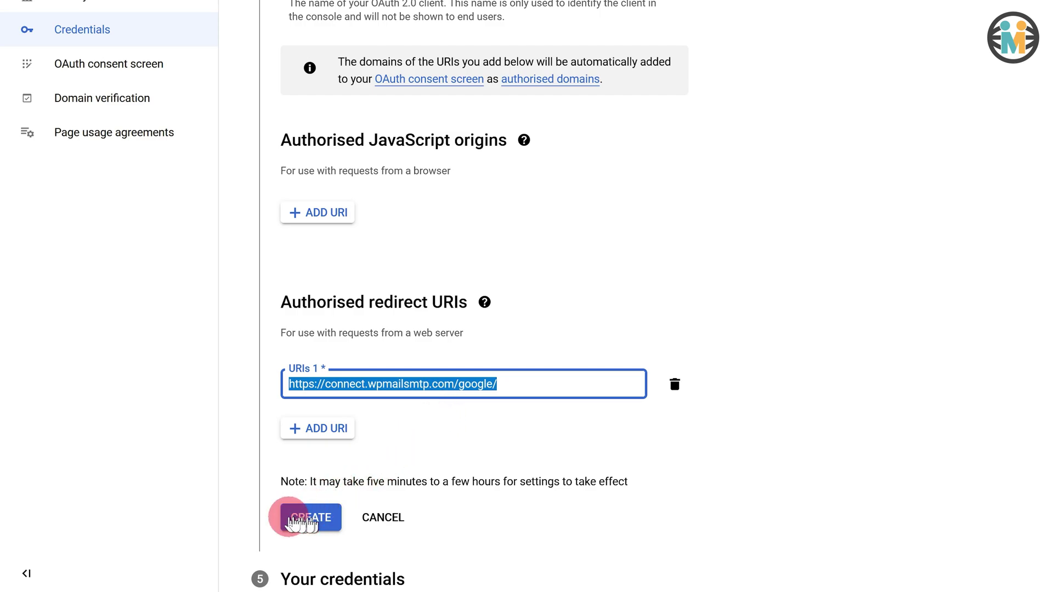
left_click(296, 522)
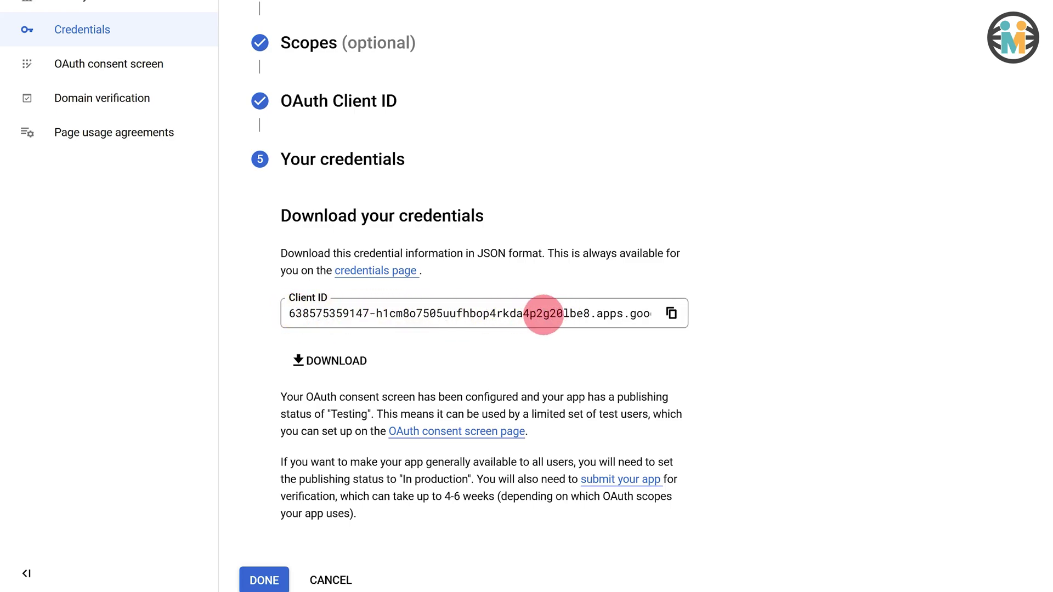
- Finish the credential setup and bring up the APIs and services submenu in the console navigation
left_click(265, 581)
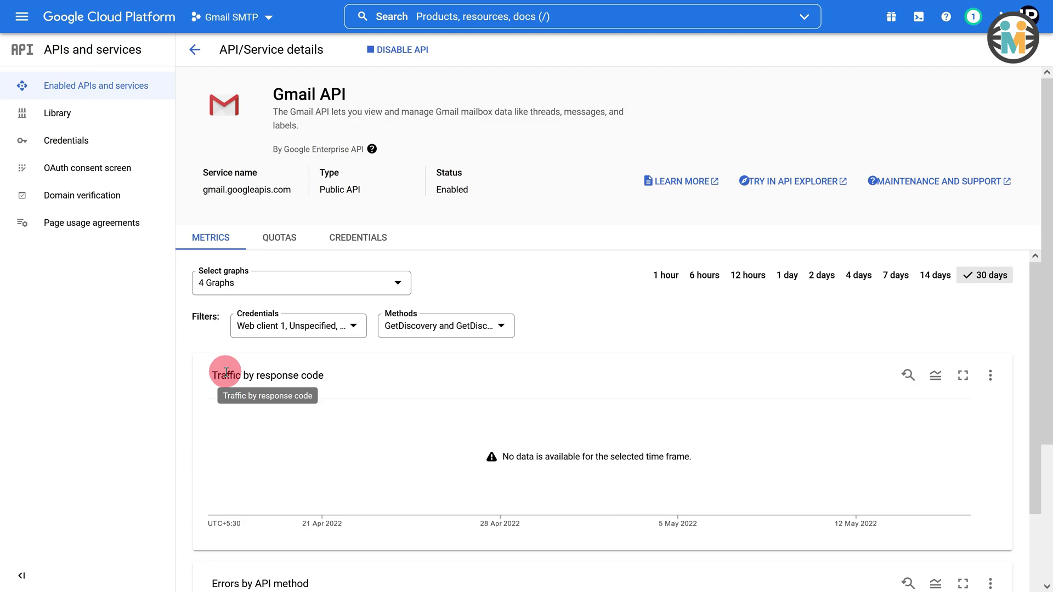
left_click(30, 22)
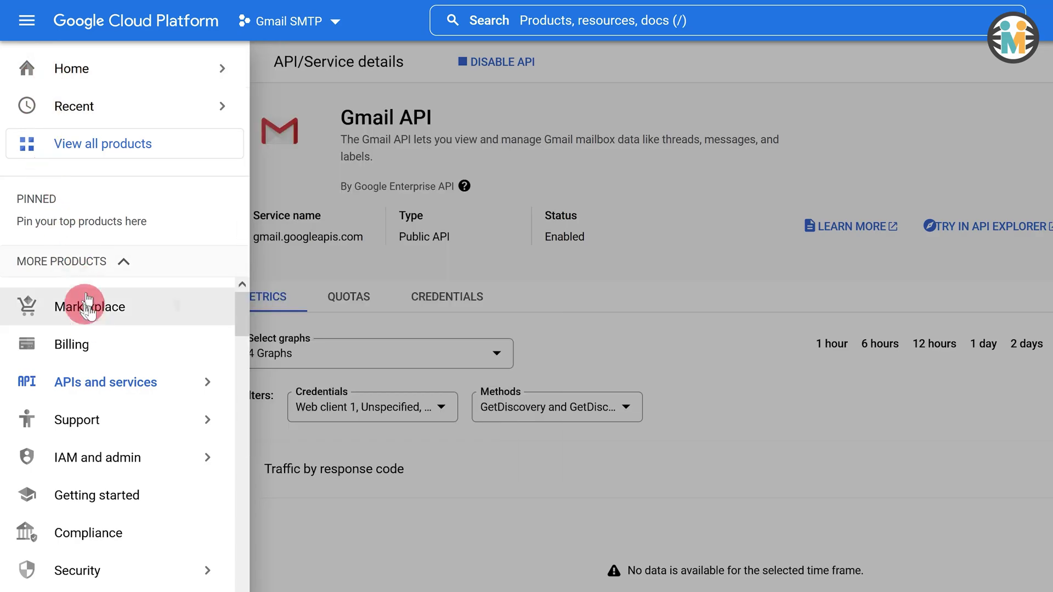
mouse_move(47, 382)
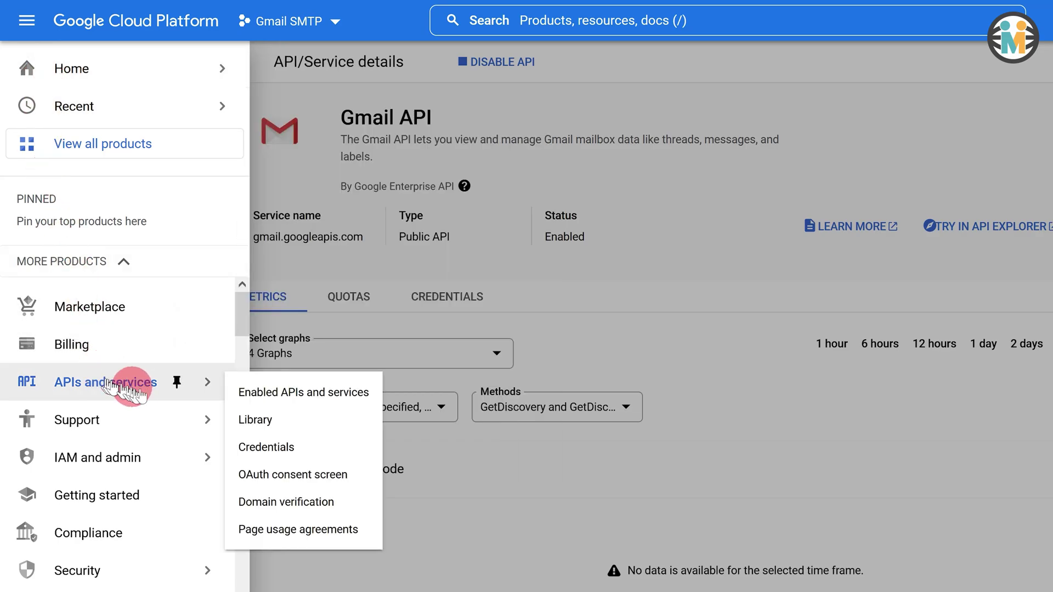
- Publish Gmail SMTP App on the OAuth consent screen, moving it from Testing to In production
left_click(274, 481)
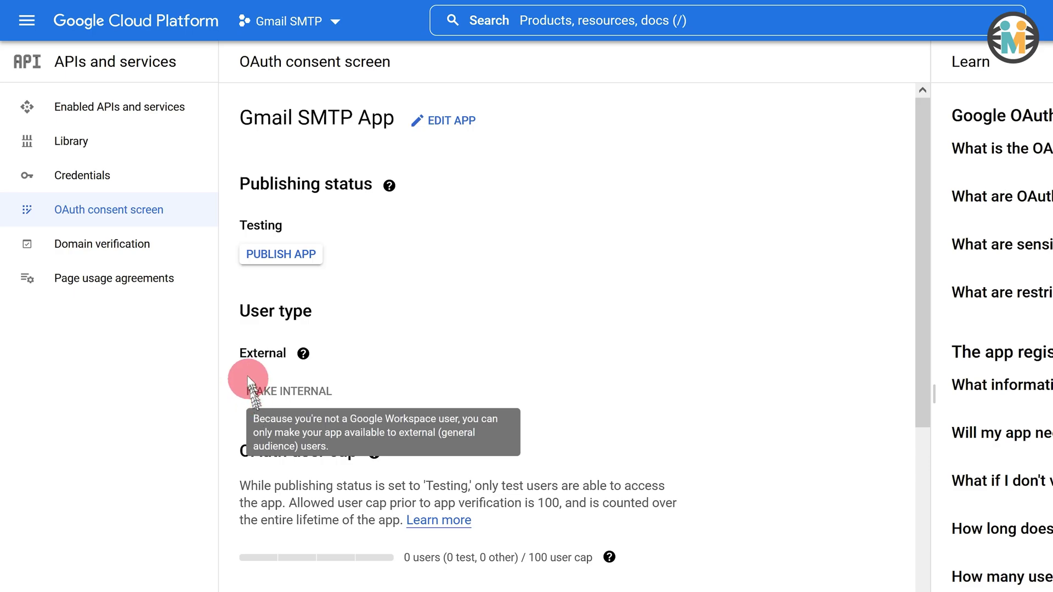
left_click_drag(236, 354, 286, 352)
left_click_drag(232, 223, 290, 227)
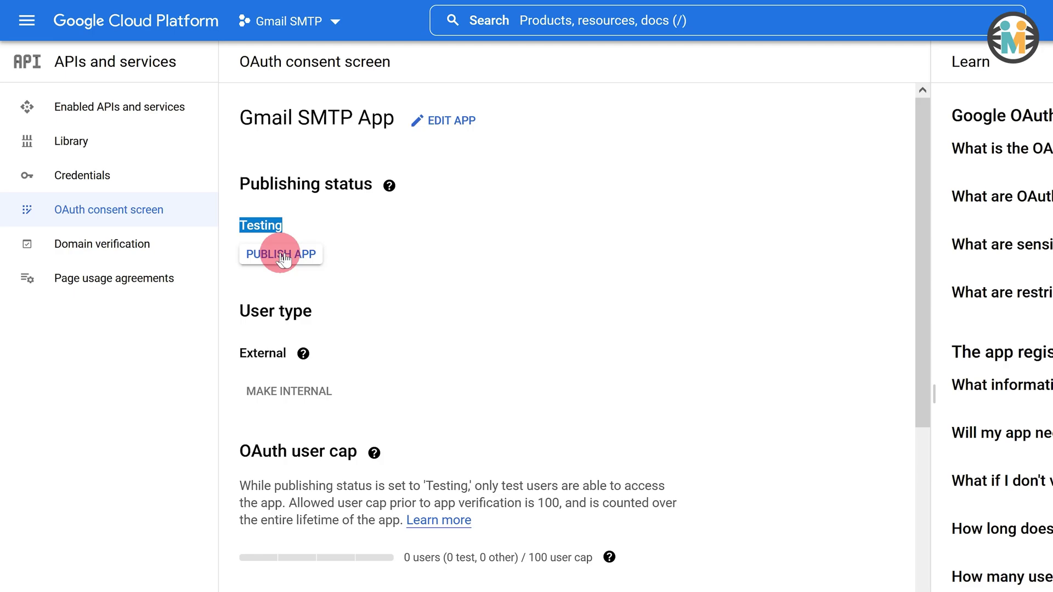
left_click(282, 257)
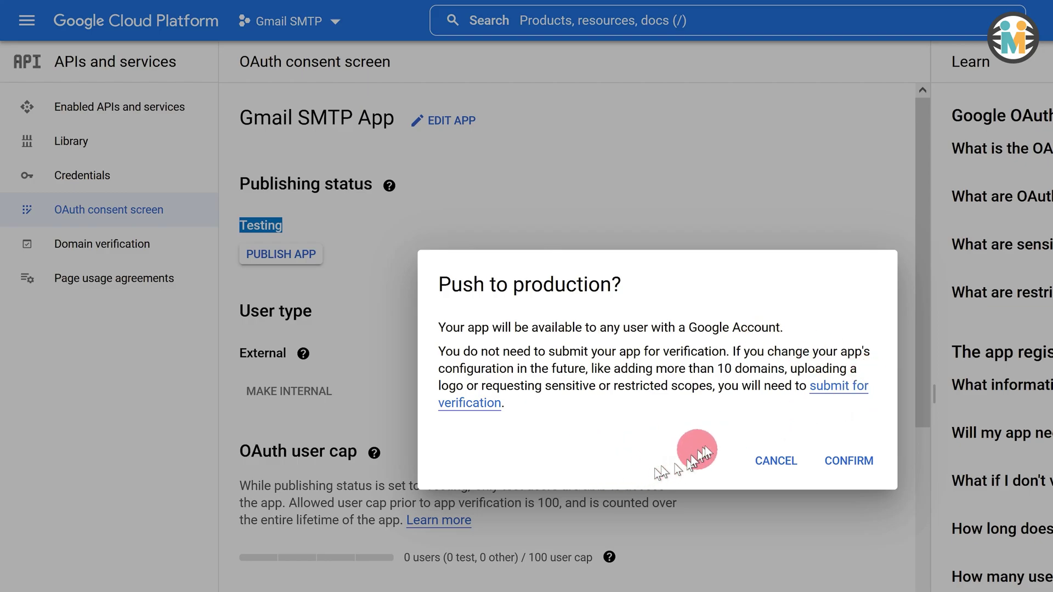
left_click(842, 464)
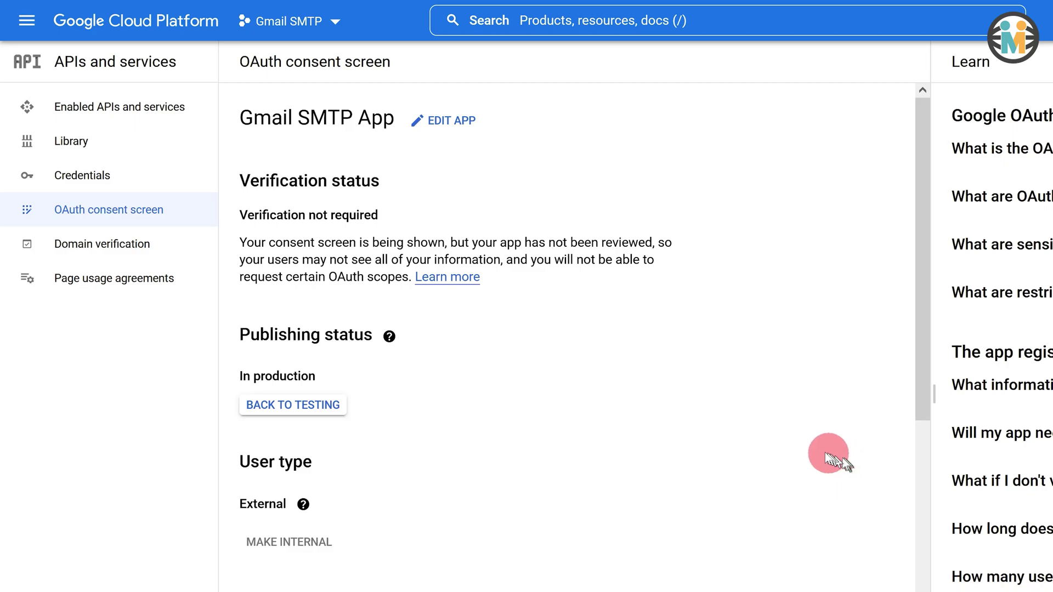
- Look up Web client 1 on the Credentials page and copy its Client ID and Client secret
left_click(119, 181)
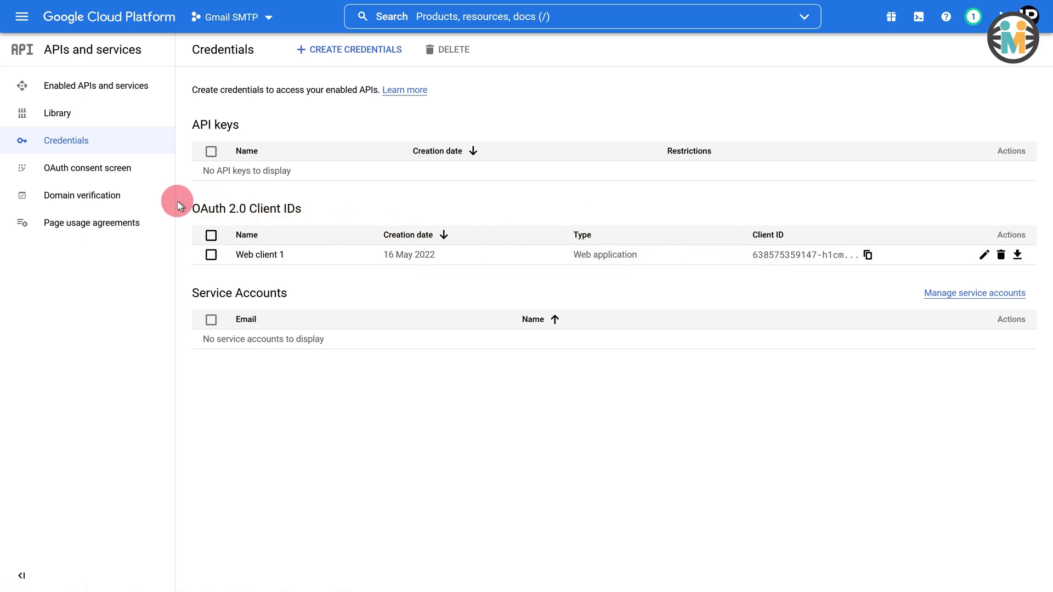
left_click_drag(185, 210, 314, 218)
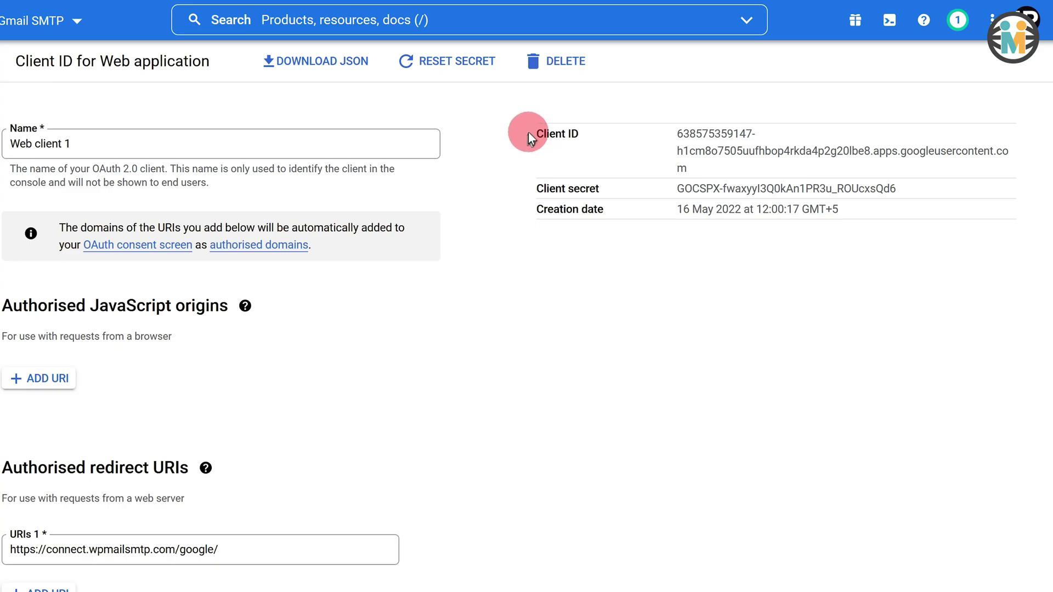
left_click_drag(530, 133, 581, 136)
left_click_drag(539, 189, 614, 186)
left_click_drag(666, 133, 900, 189)
left_click(682, 189)
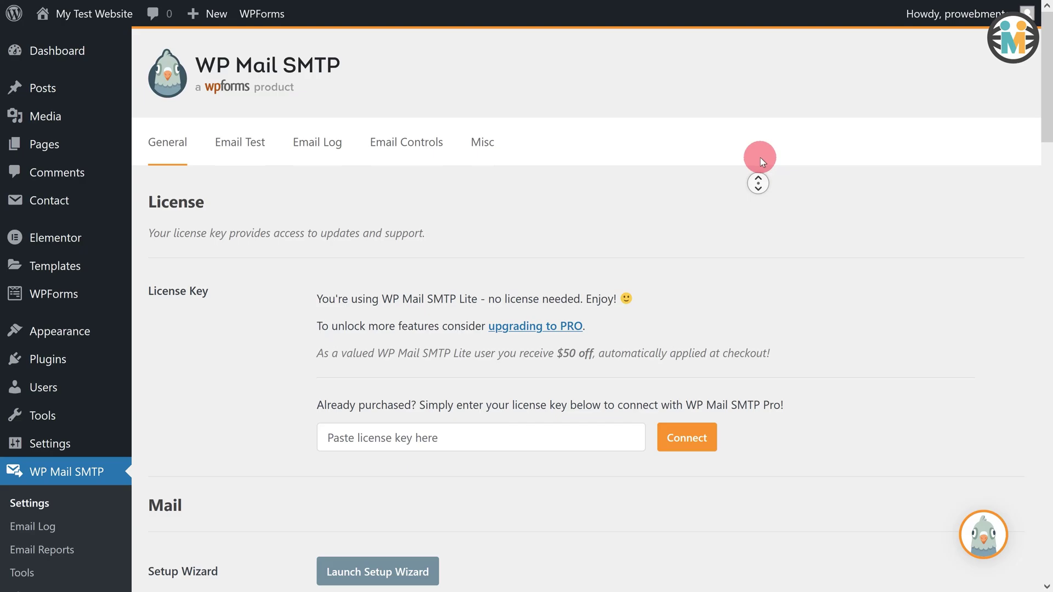
- Paste Web client 1's Client ID and Client Secret into the Gmail fields and save the settings
scroll(759, 206, "down", 10)
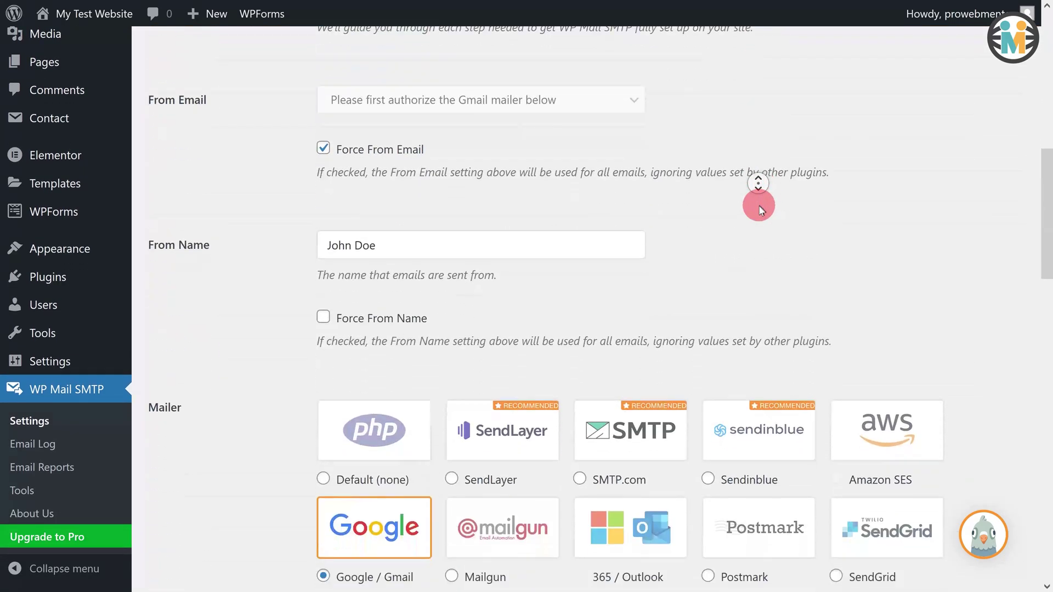
scroll(758, 206, "down", 15)
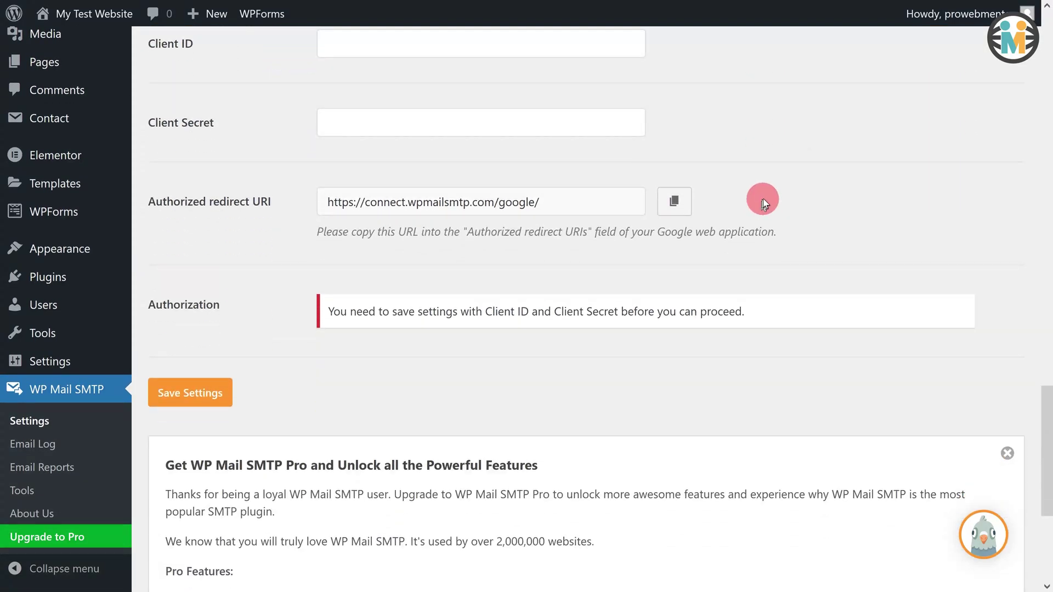
scroll(763, 199, "up", 2)
left_click(473, 134)
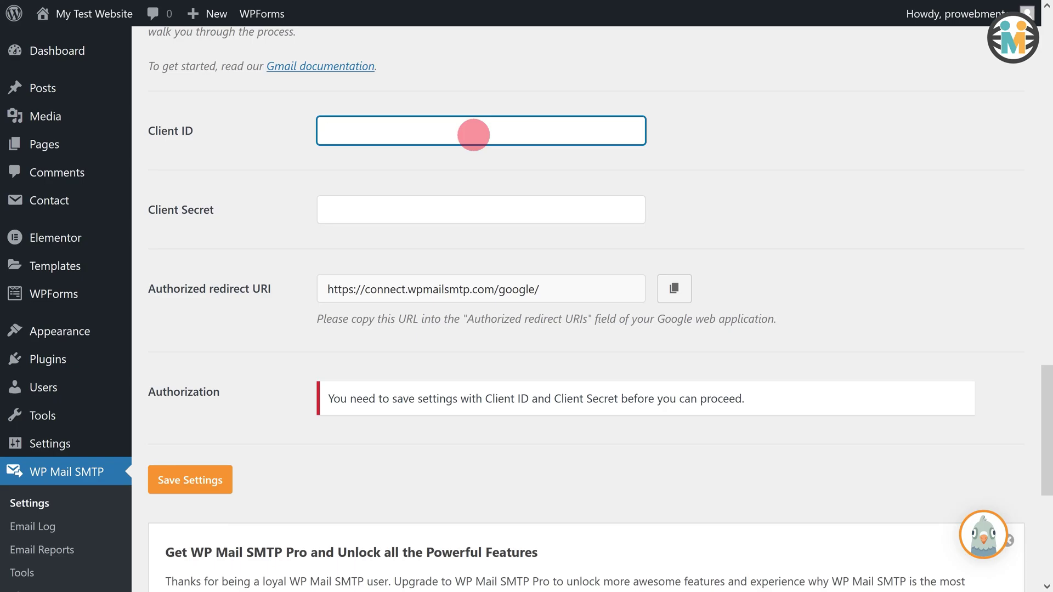
key("ctrl+v")
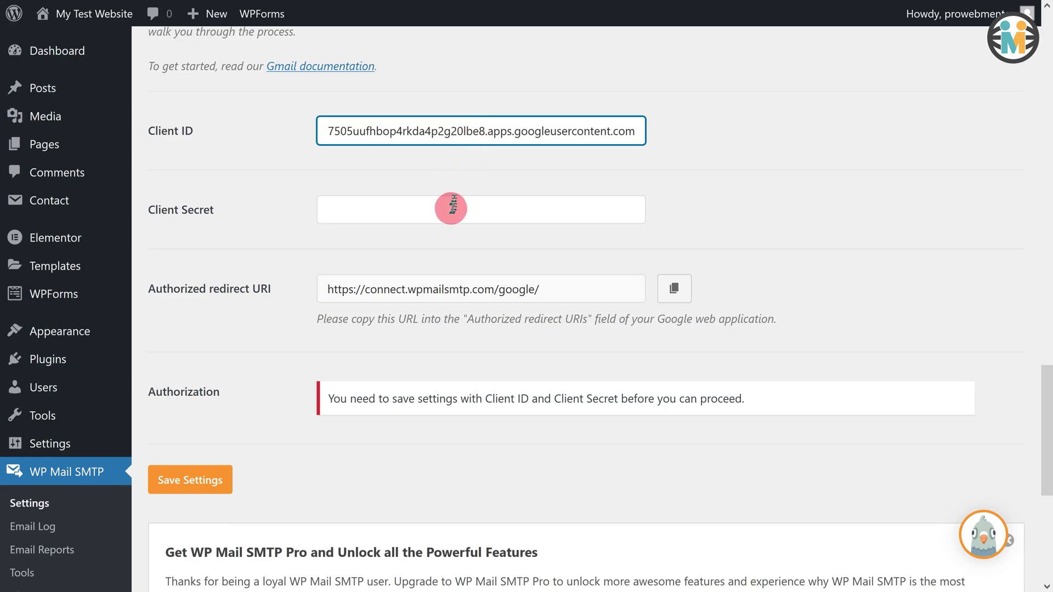
left_click(450, 209)
key("ctrl+v")
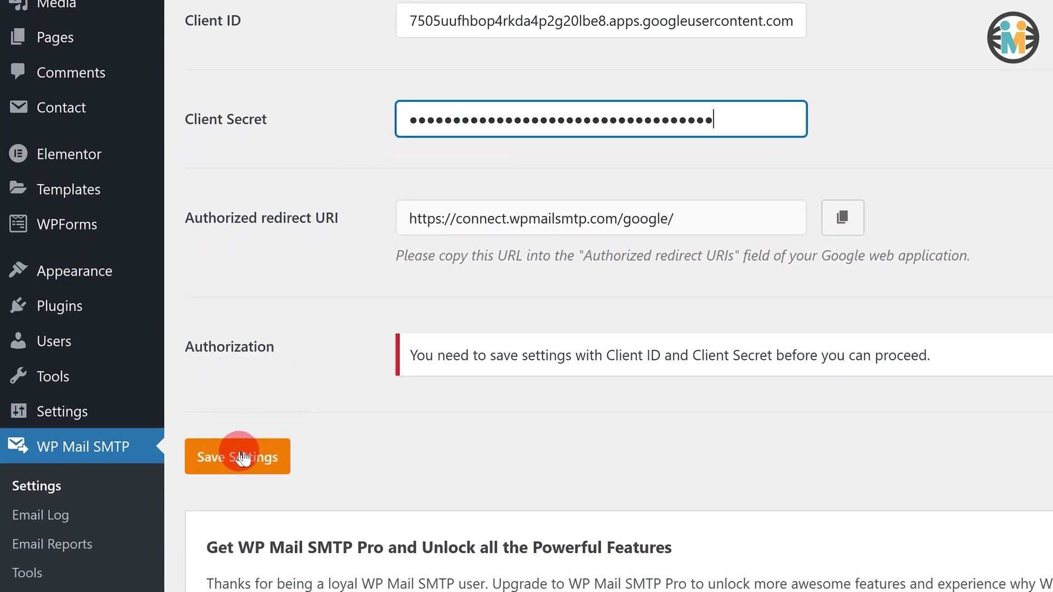
left_click(239, 457)
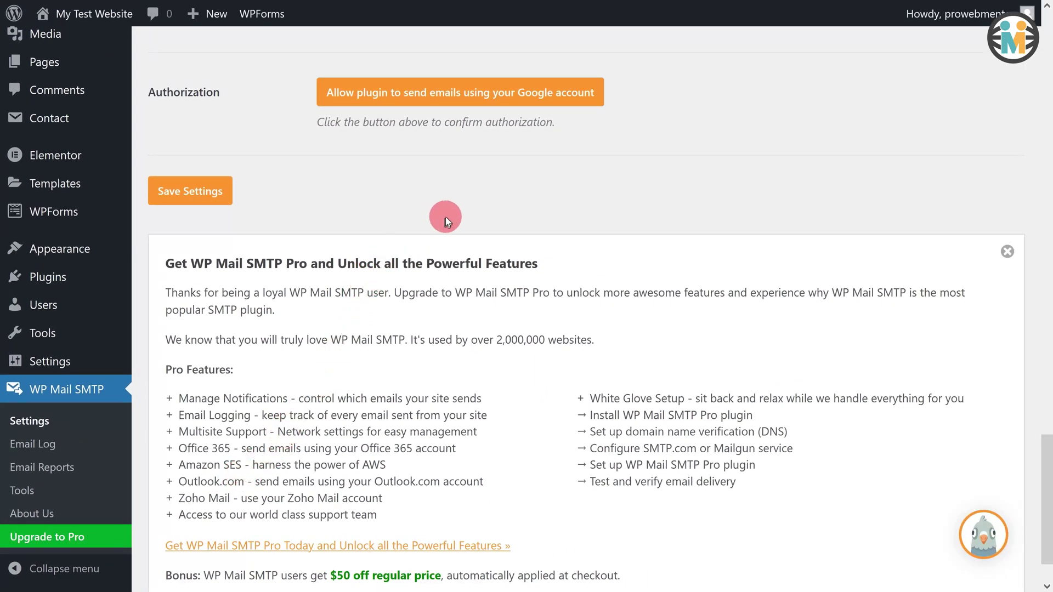
scroll(440, 219, "up", 5)
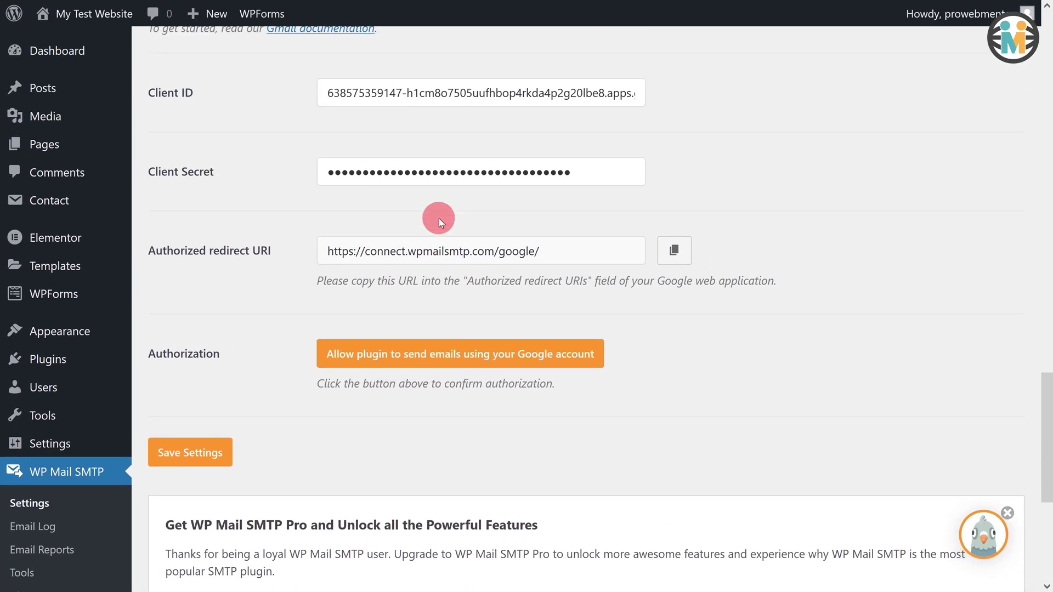
scroll(425, 223, "up", 2)
scroll(423, 225, "down", 2)
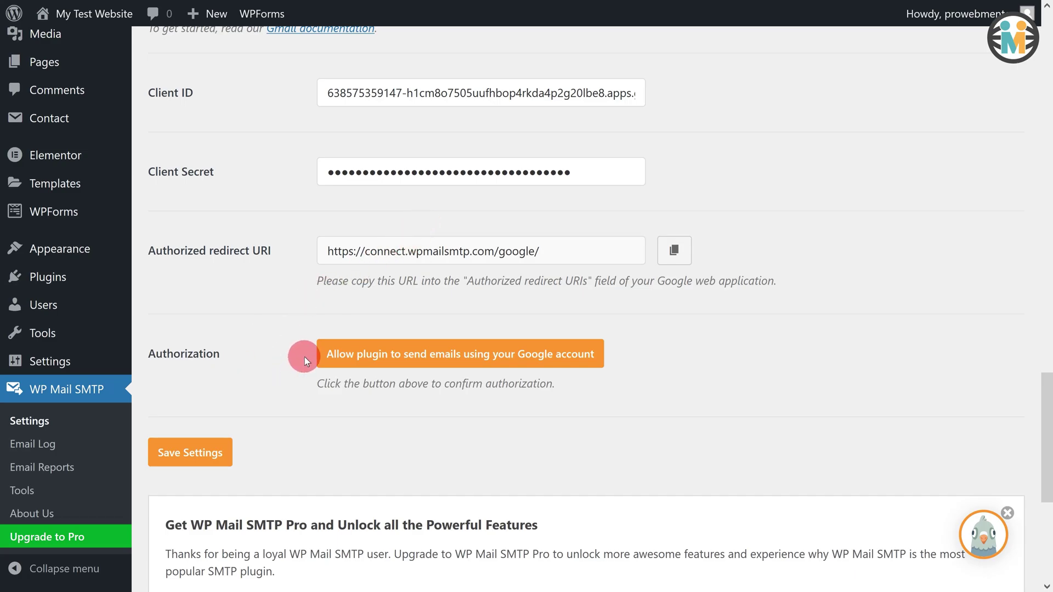
- Begin Google authorisation and sign in with the Gmail account's e-mail address and password
left_click(433, 360)
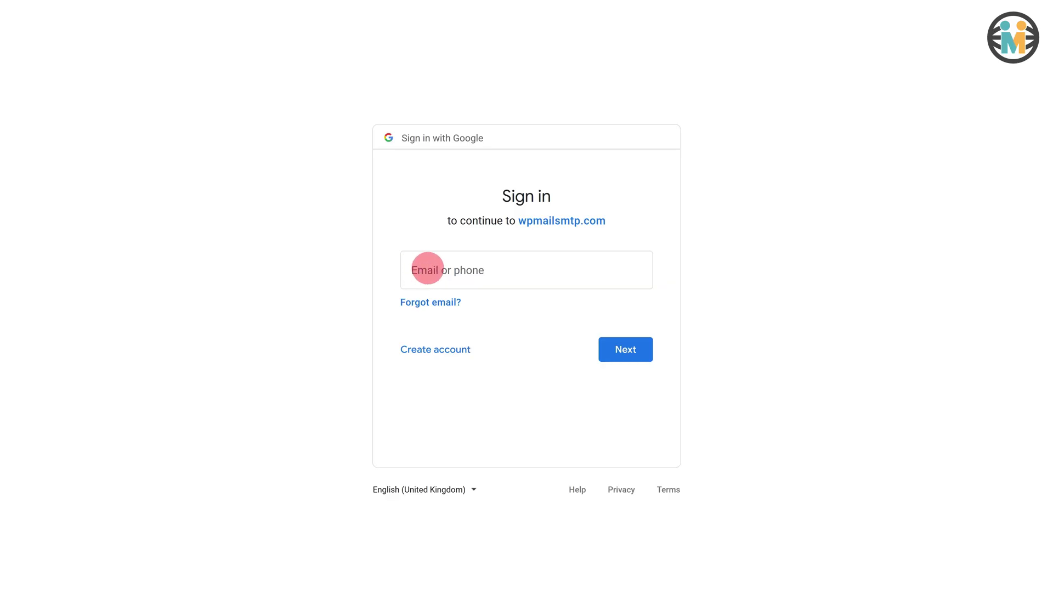
left_click(427, 268)
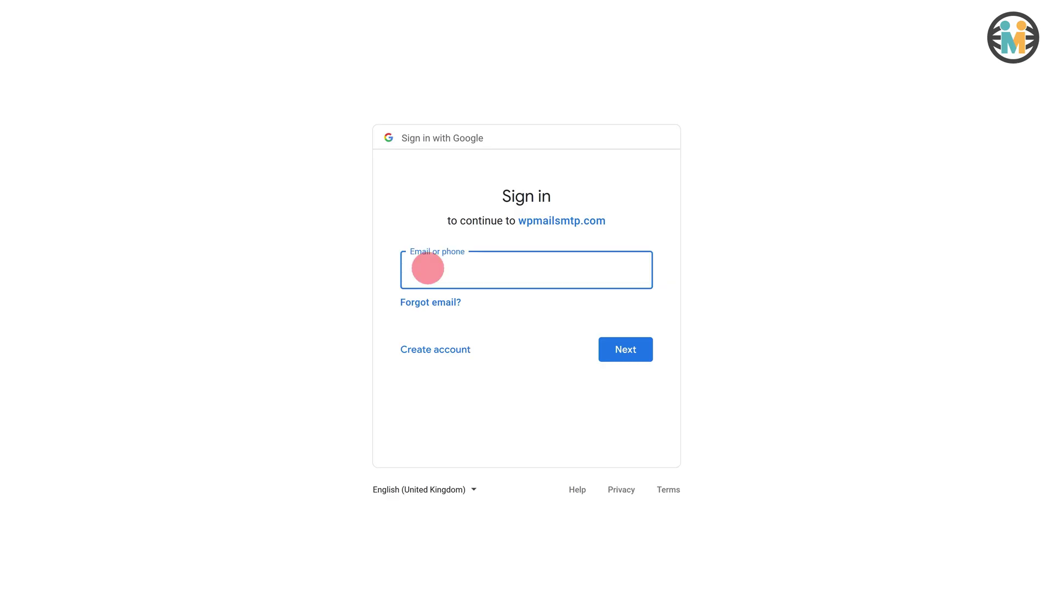
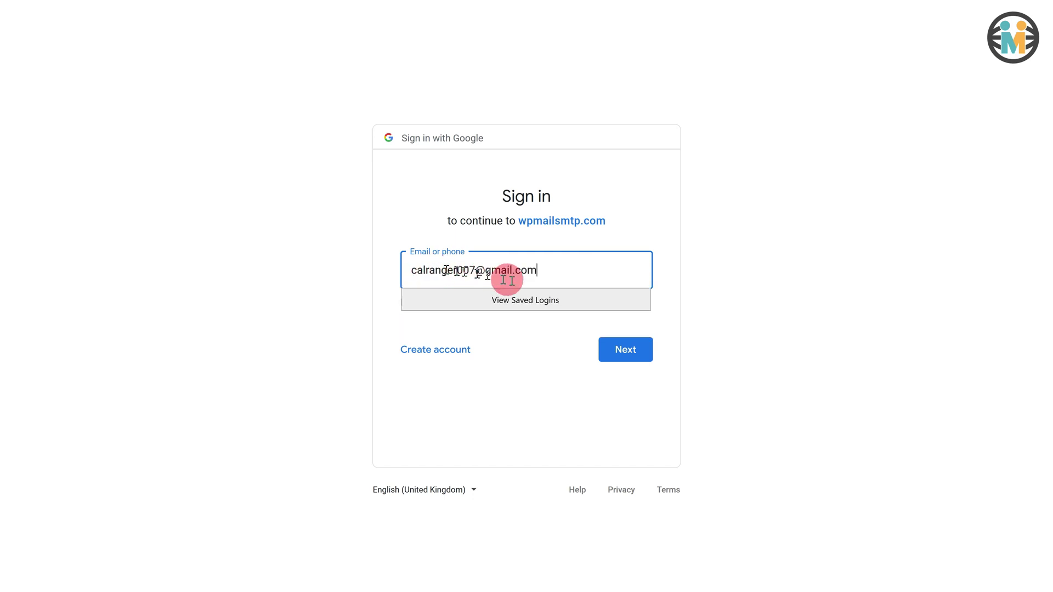
left_click(623, 349)
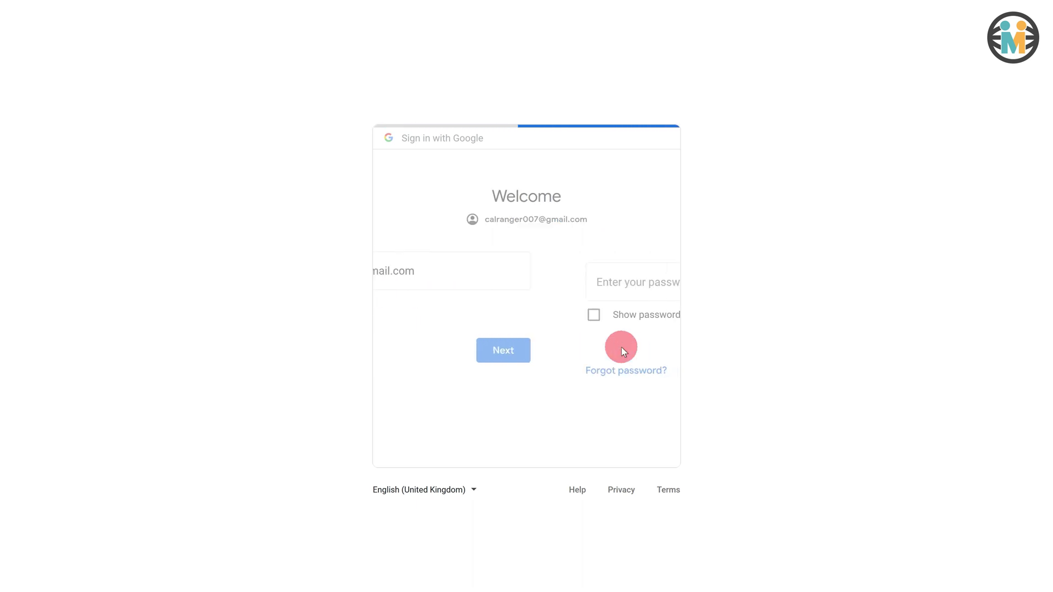
left_click(412, 279)
left_click(618, 369)
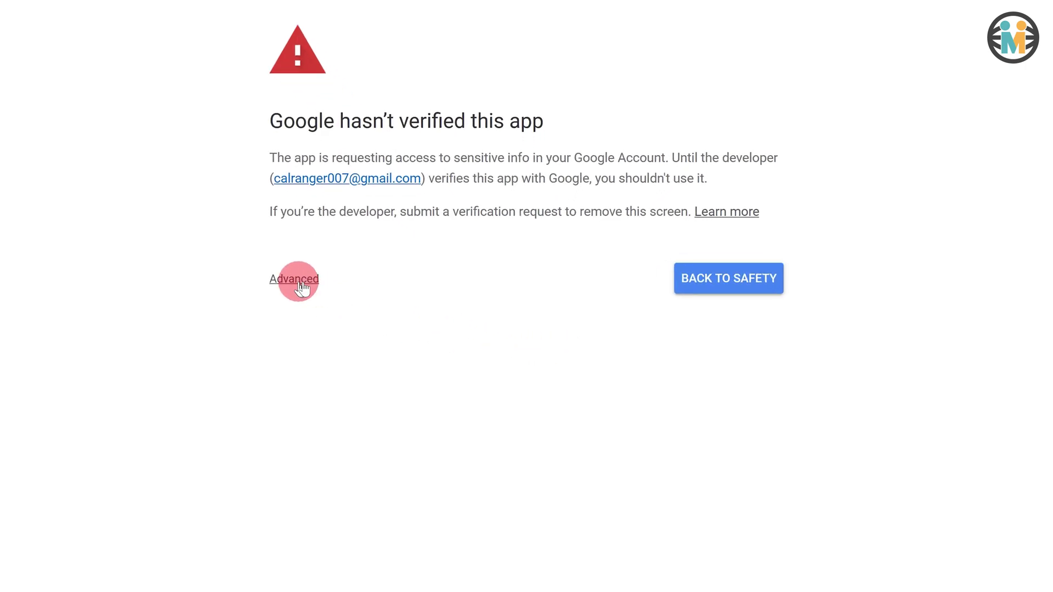
- Get past the unverified-app warning via Advanced and proceed to wpmailsmtp.com (unsafe)
left_click(300, 282)
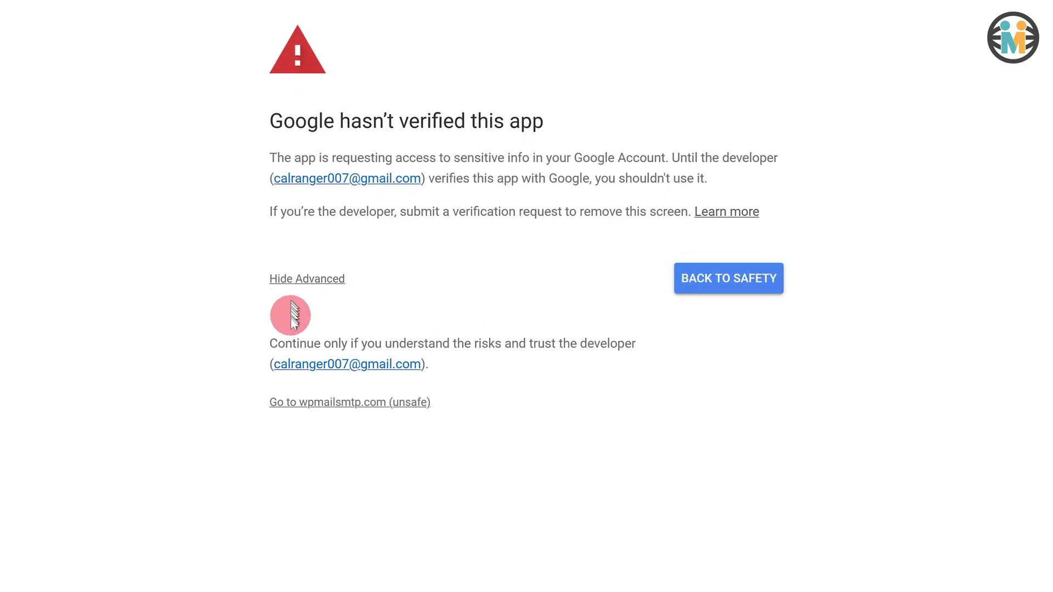
left_click_drag(265, 405, 444, 404)
left_click(361, 405)
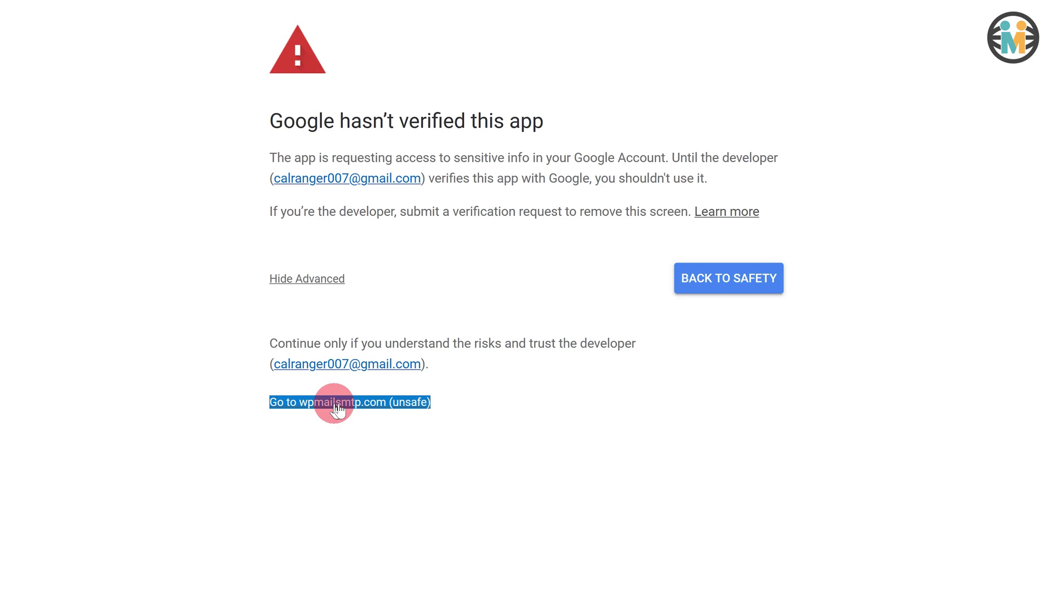
left_click(336, 407)
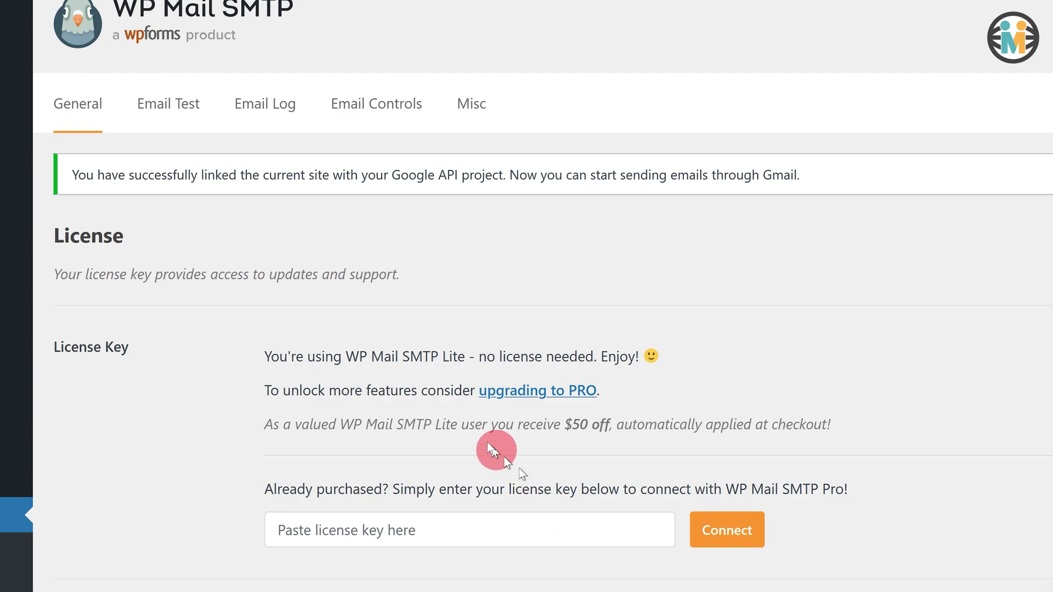
- Point out the notice confirming the site is linked to the Google API project for Gmail sending
left_click_drag(79, 175, 862, 192)
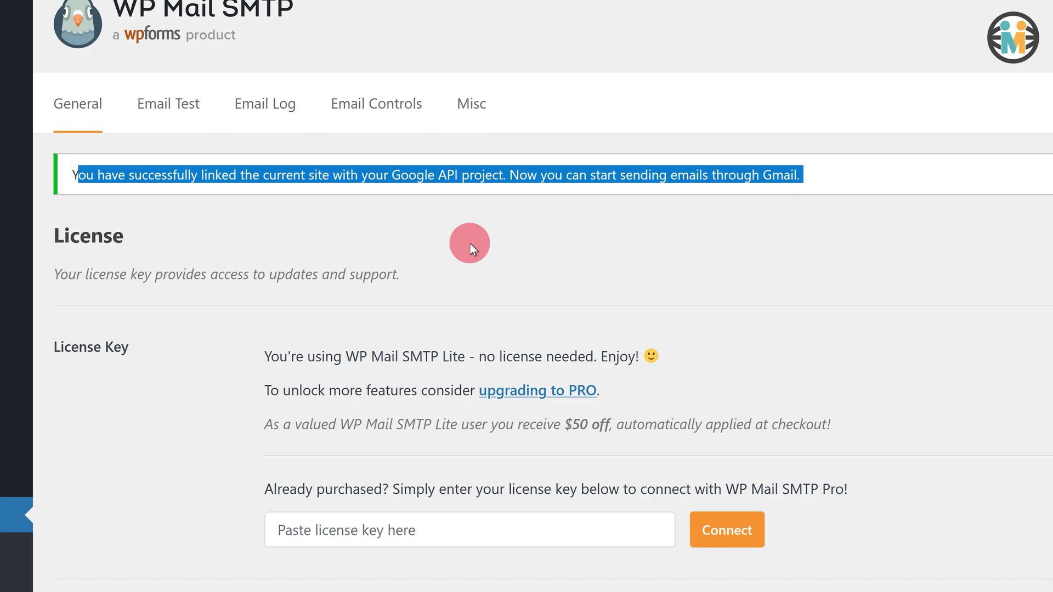
- Send the HTML test email to the Gmail address and check the sent-successfully confirmation
left_click(187, 112)
left_click_drag(463, 263, 265, 258)
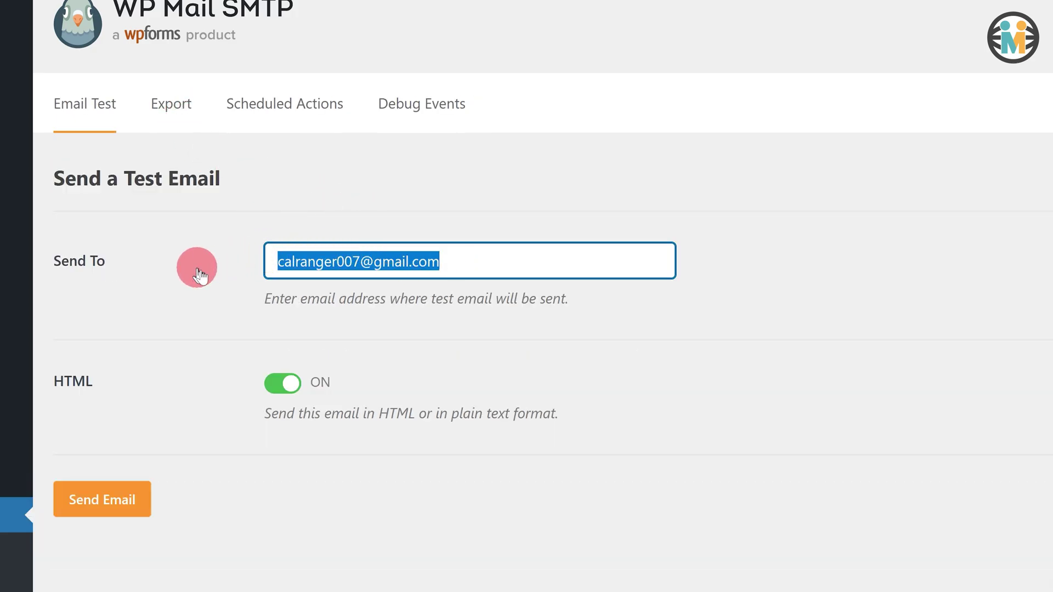
left_click(185, 275)
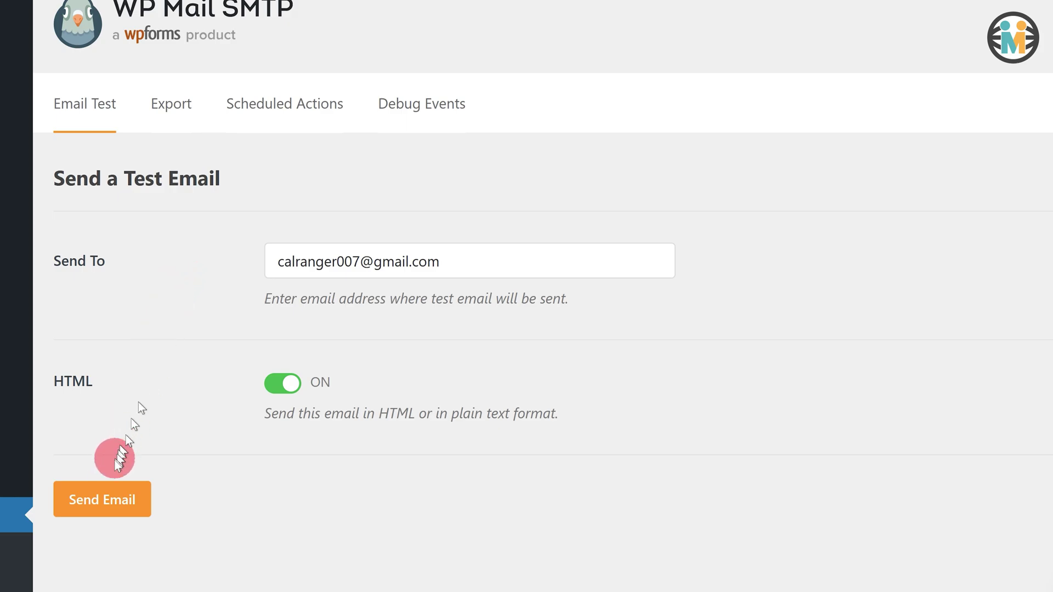
left_click(94, 496)
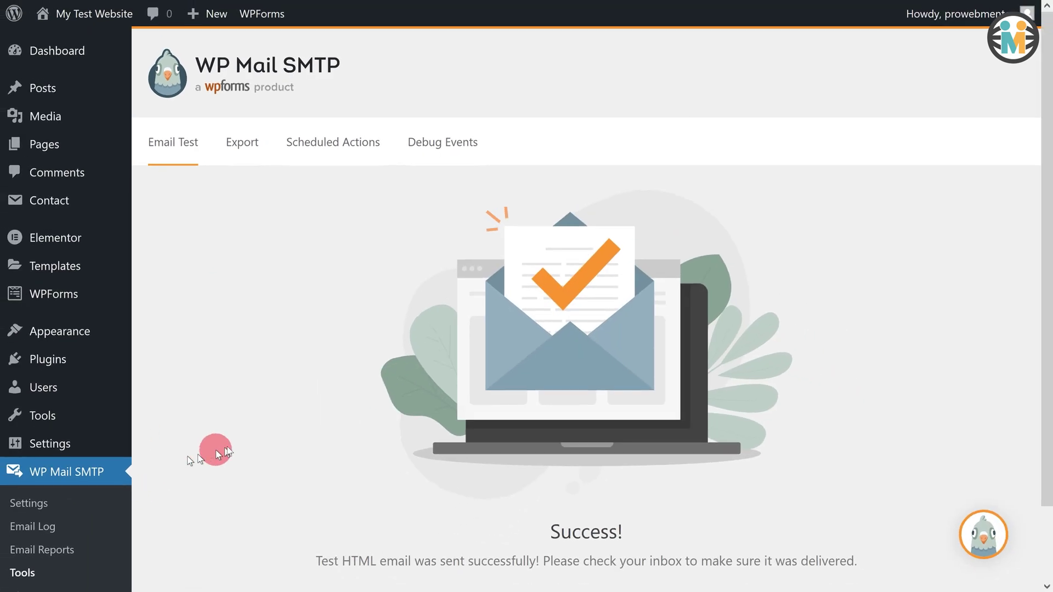
scroll(513, 366, "down", 2)
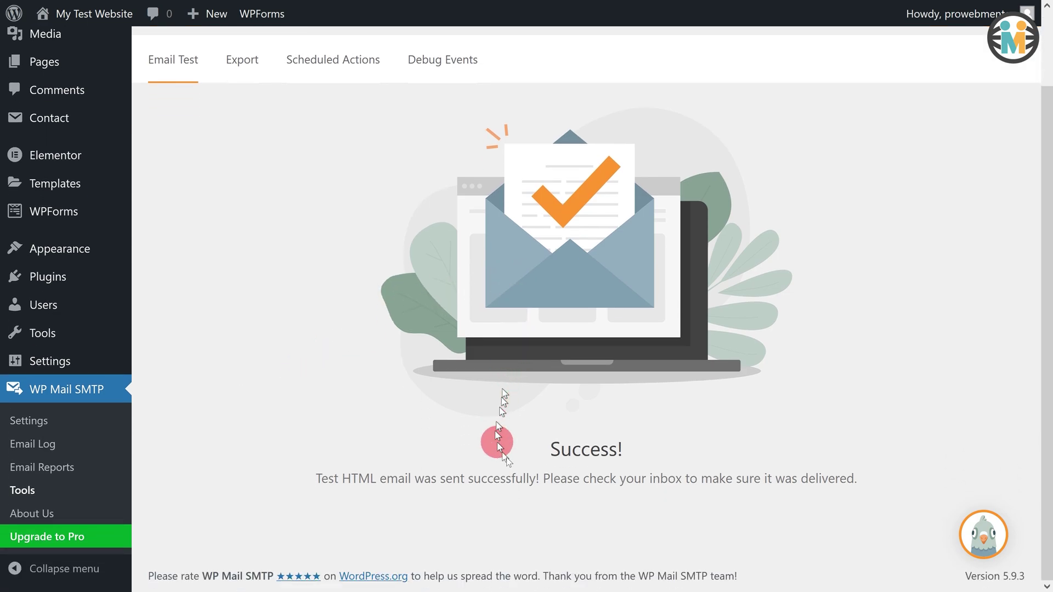
left_click_drag(545, 446, 874, 481)
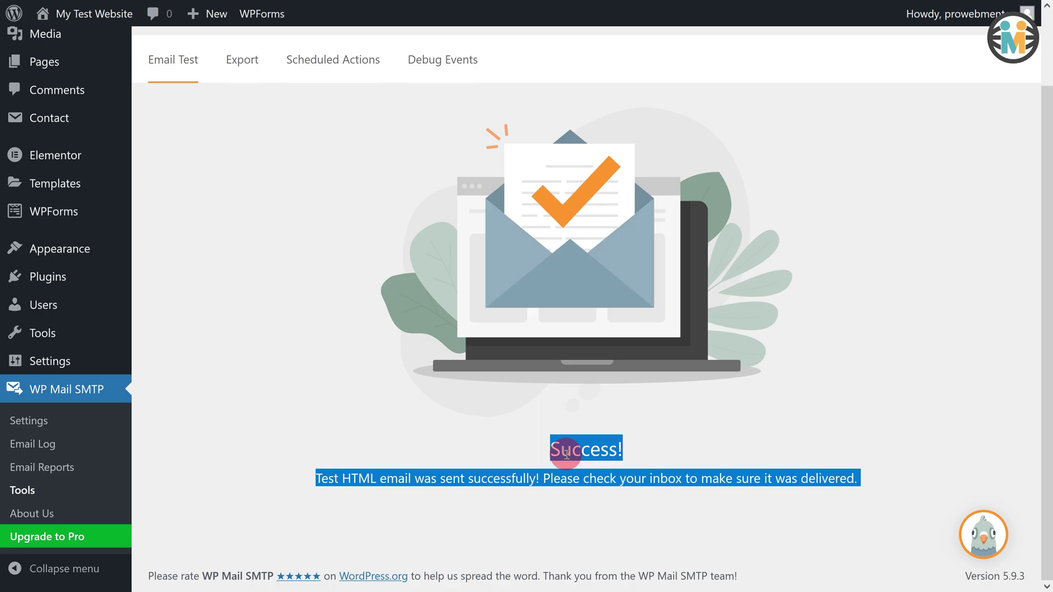
scroll(330, 219, "up", 2)
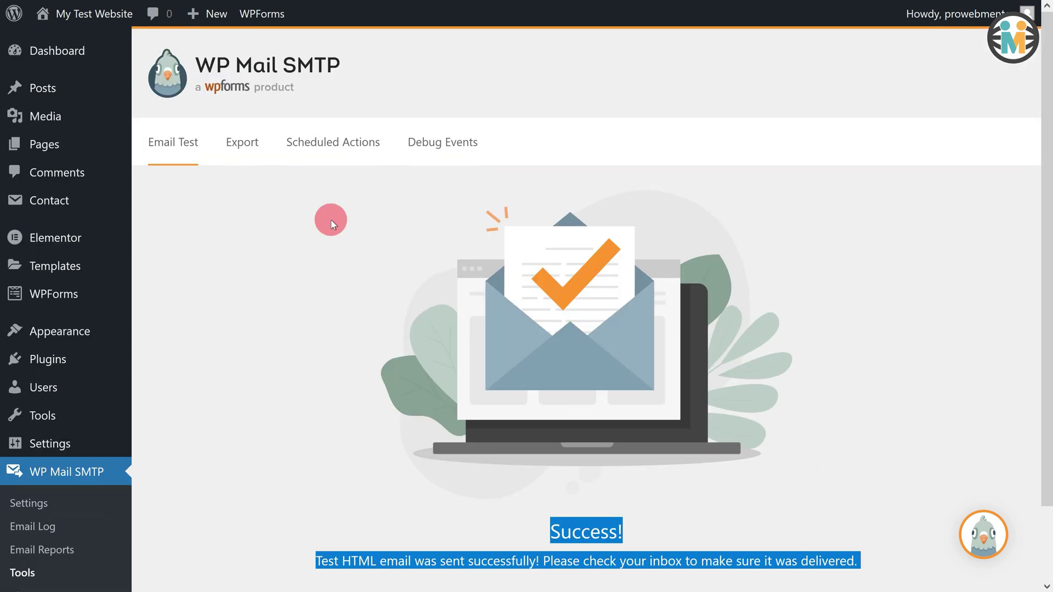
- Open Contact form 1 for editing and show its Mail settings
mouse_move(55, 202)
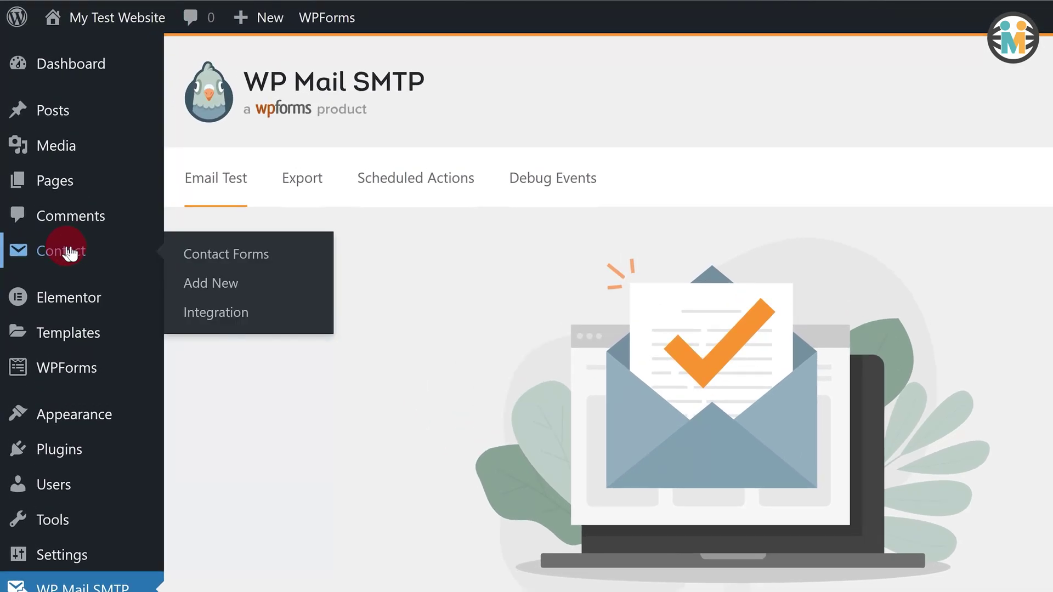
left_click(219, 256)
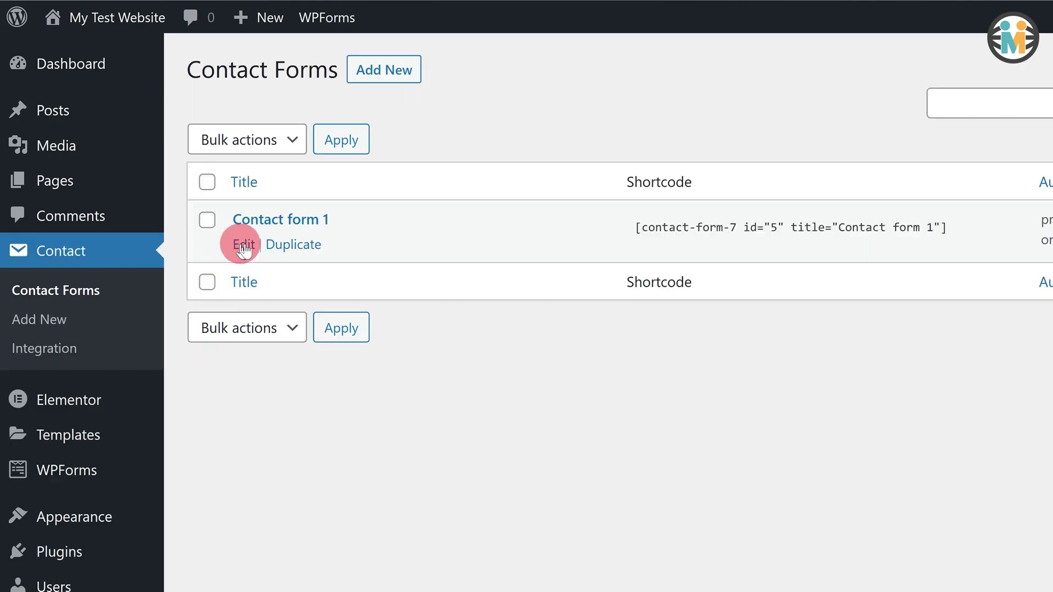
left_click(244, 247)
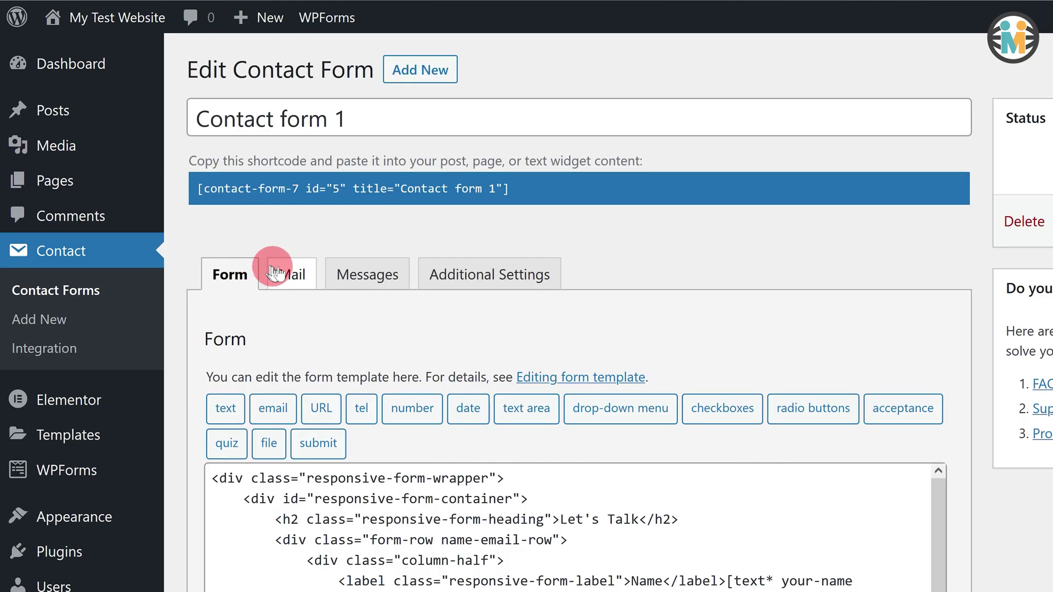
left_click(289, 274)
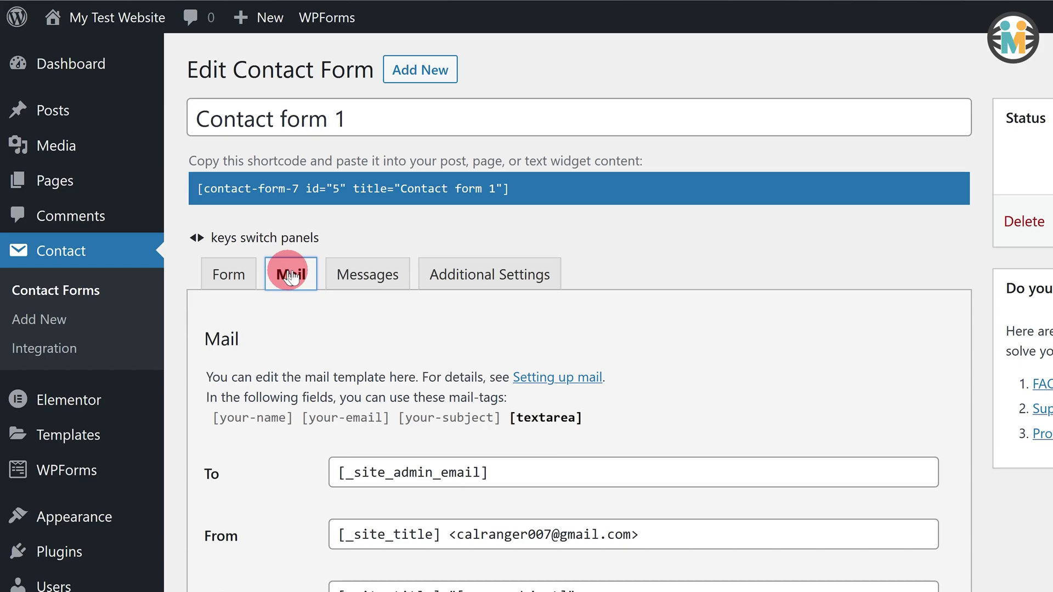
scroll(377, 396, "down", 4)
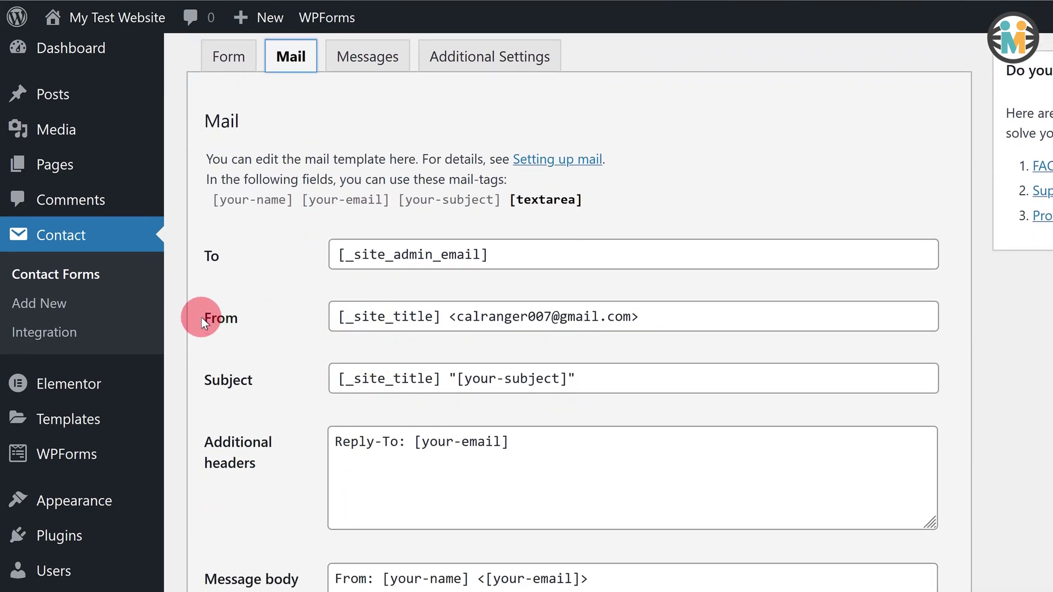
- Replace the From sender address with the Gmail address
left_click_drag(201, 317, 238, 320)
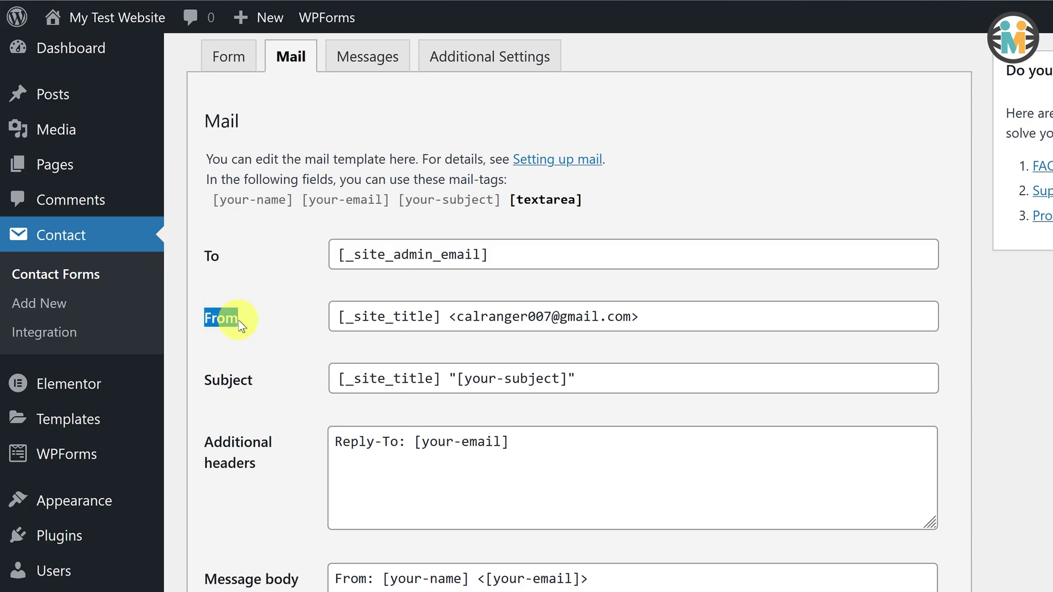
left_click(462, 318)
left_click_drag(462, 318, 623, 316)
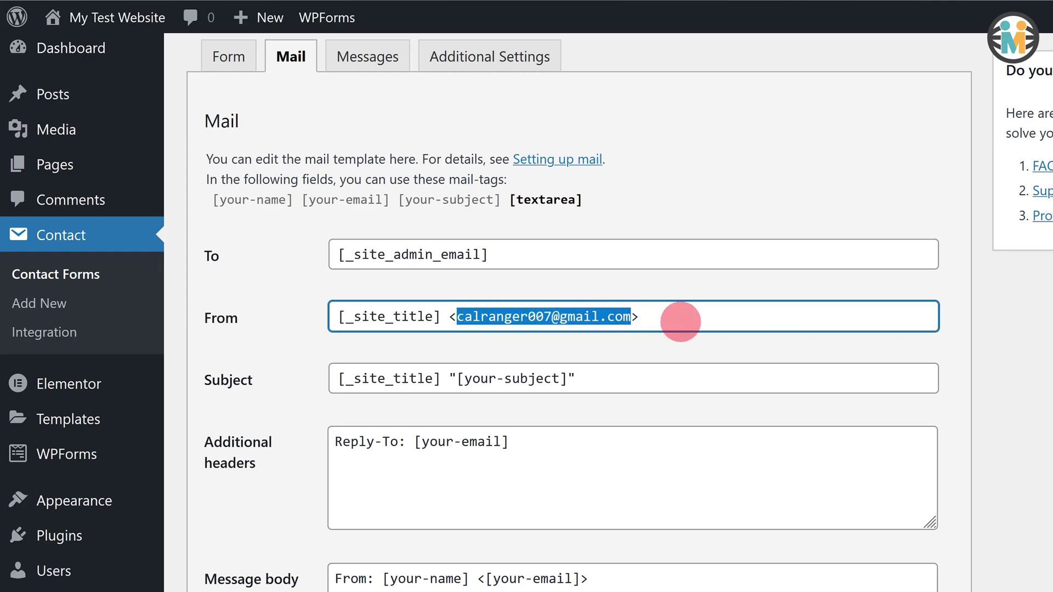
key("BackSpace")
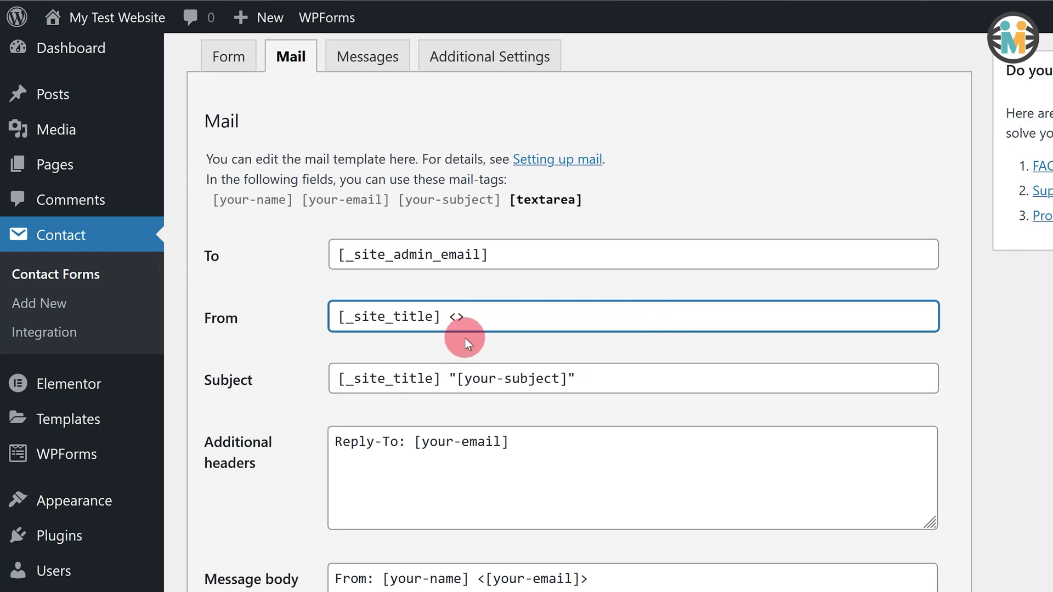
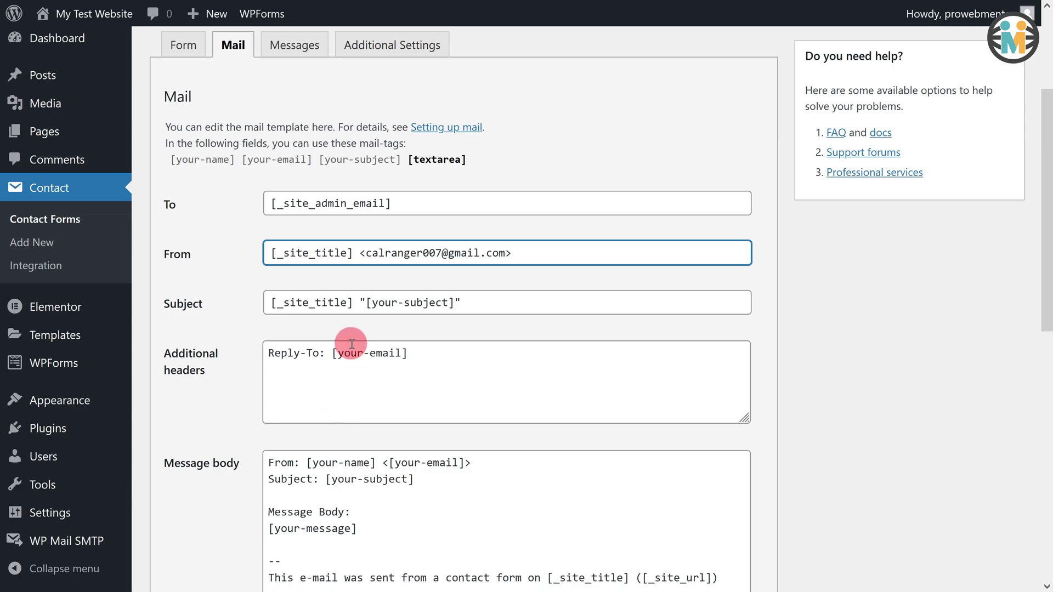
- Save Contact form 1, then choose the saved name suggestion in the contact page's Name field
scroll(352, 344, "down", 8)
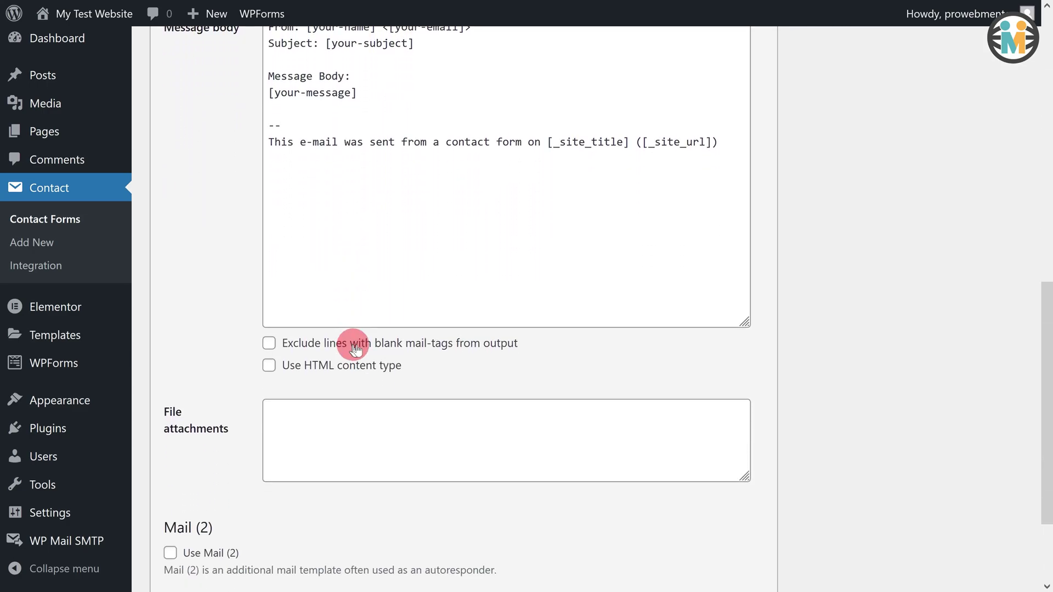
scroll(355, 349, "down", 3)
scroll(354, 348, "up", 10)
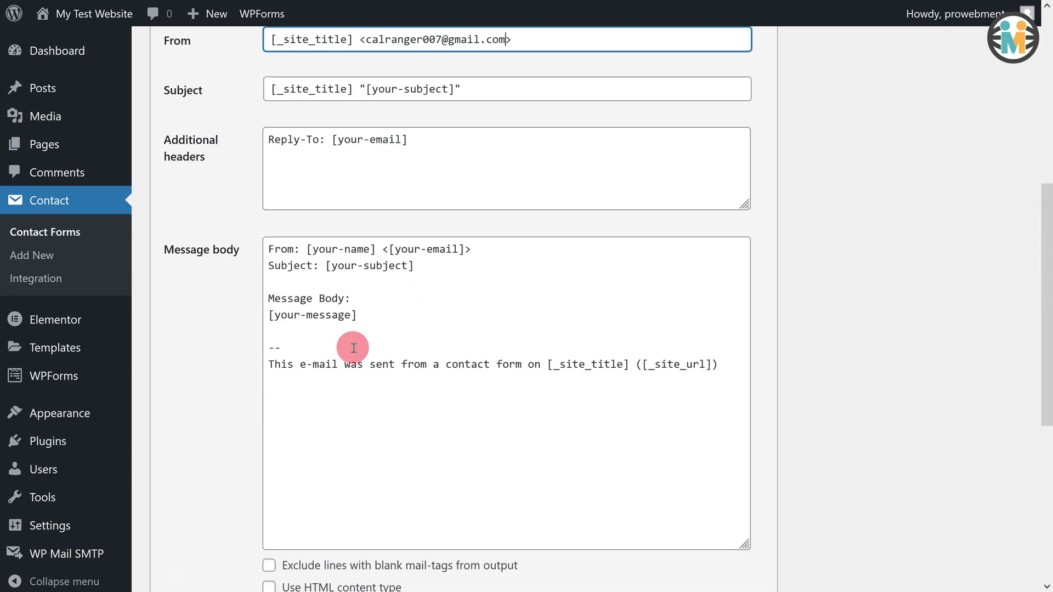
scroll(354, 350, "up", 2)
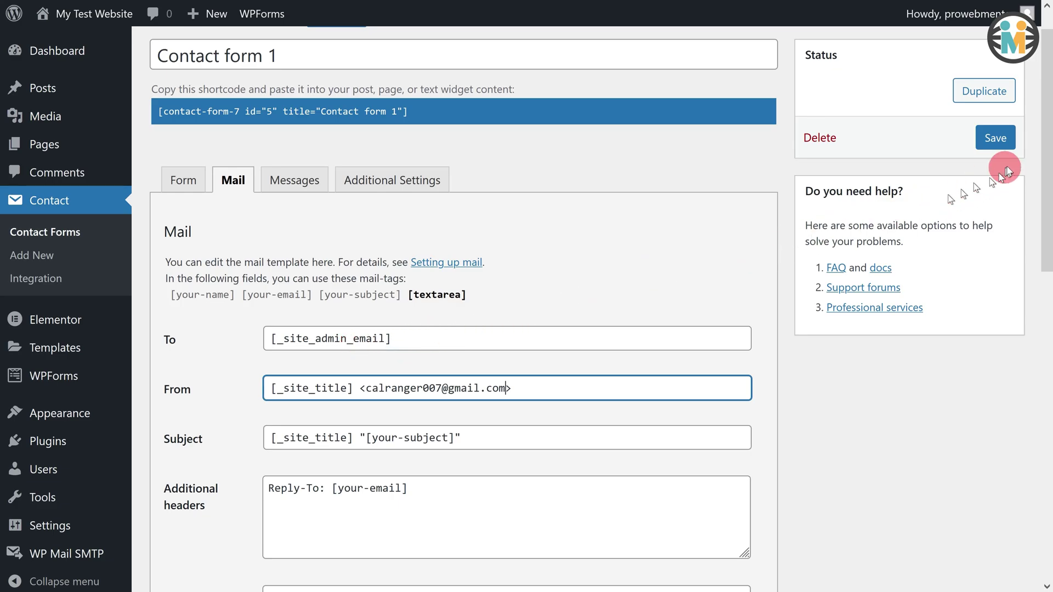
left_click(1008, 149)
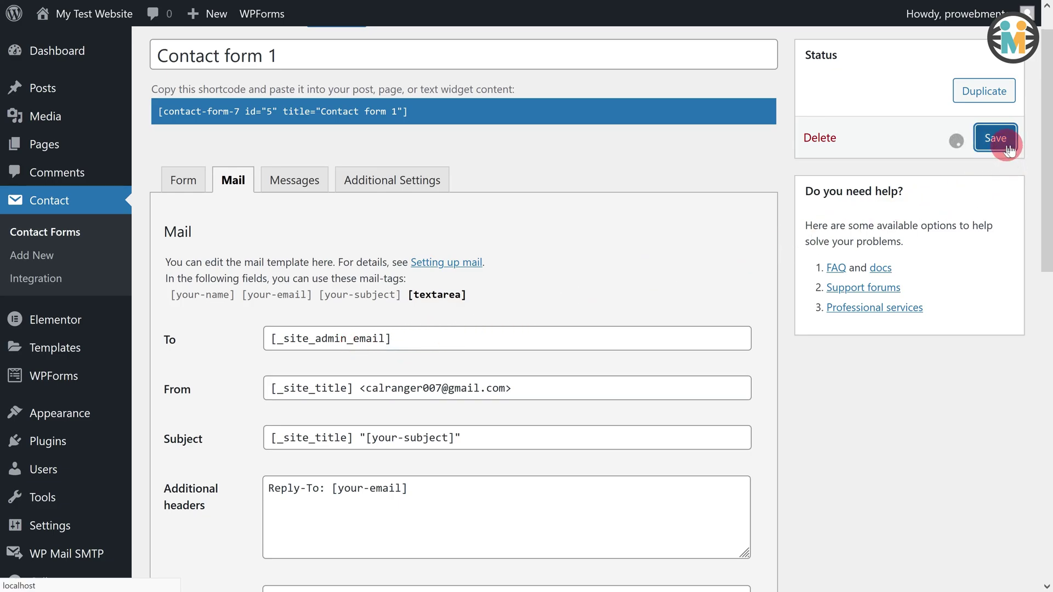
left_click(176, 255)
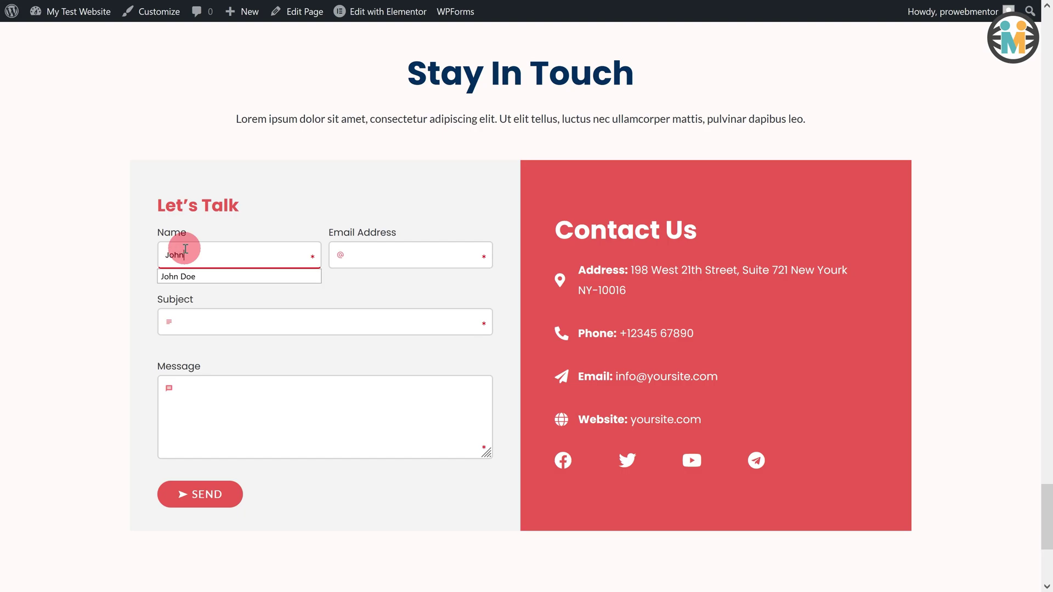
key("Down")
- Fill the Let's Talk form with the saved name, Gmail address, 'My Subject' and 'My Message!', and send it
key("Return")
left_click(398, 262)
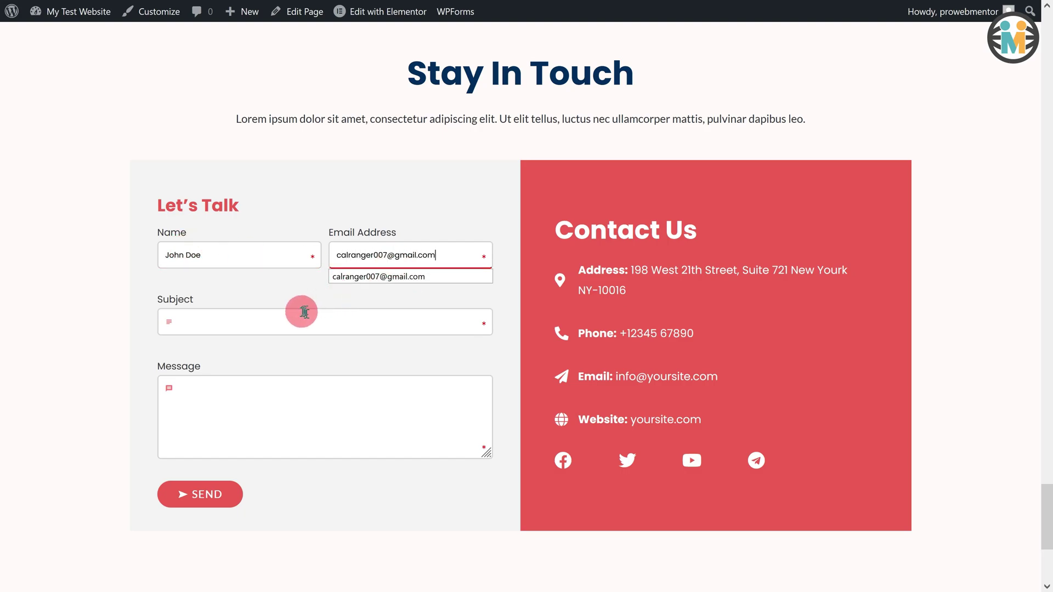
left_click(301, 310)
type("My Subject")
left_click(243, 395)
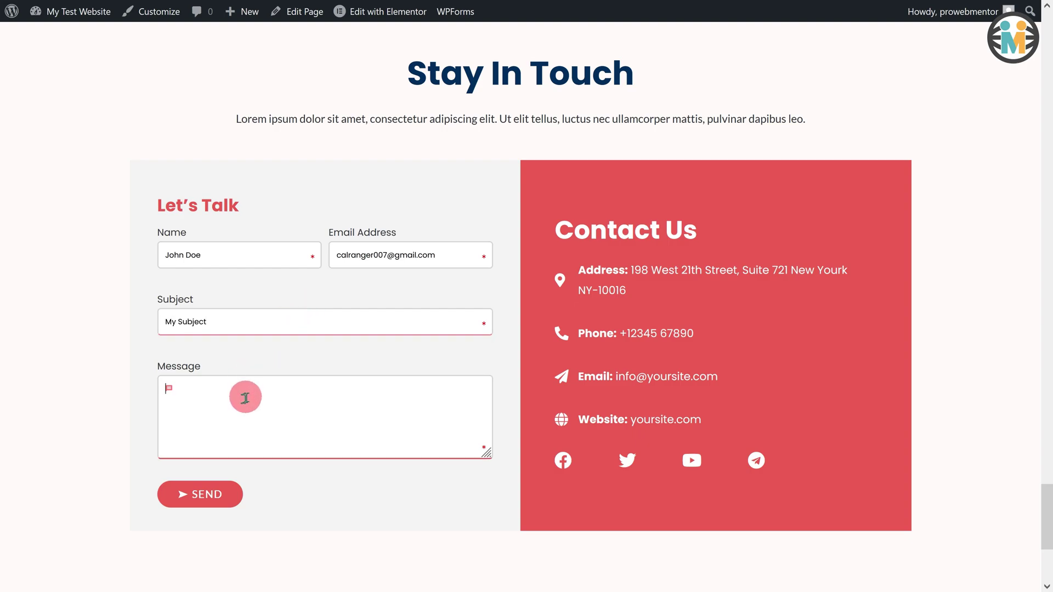
type("My Message!")
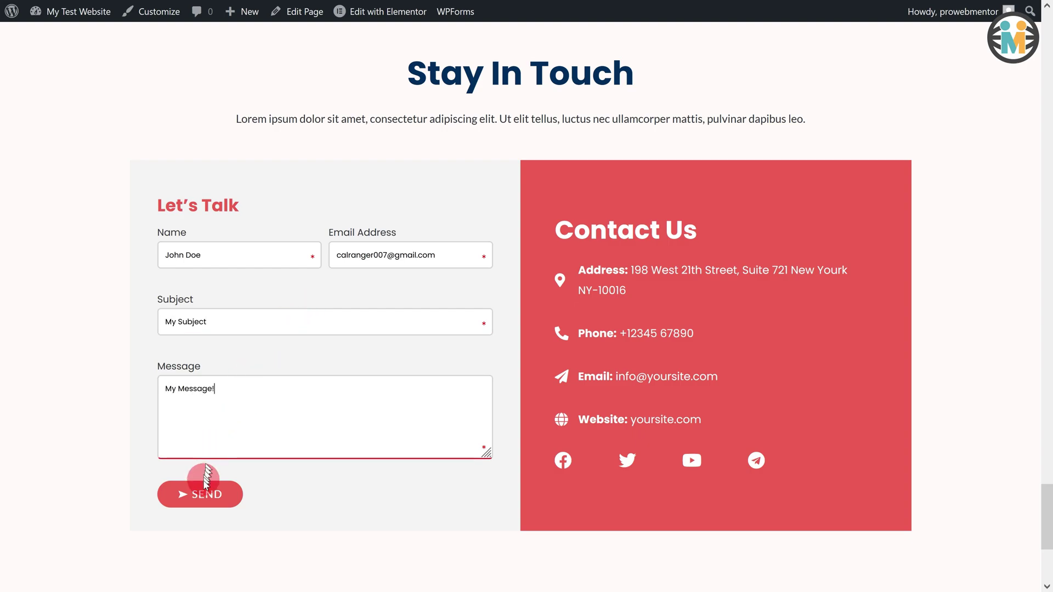
left_click(181, 515)
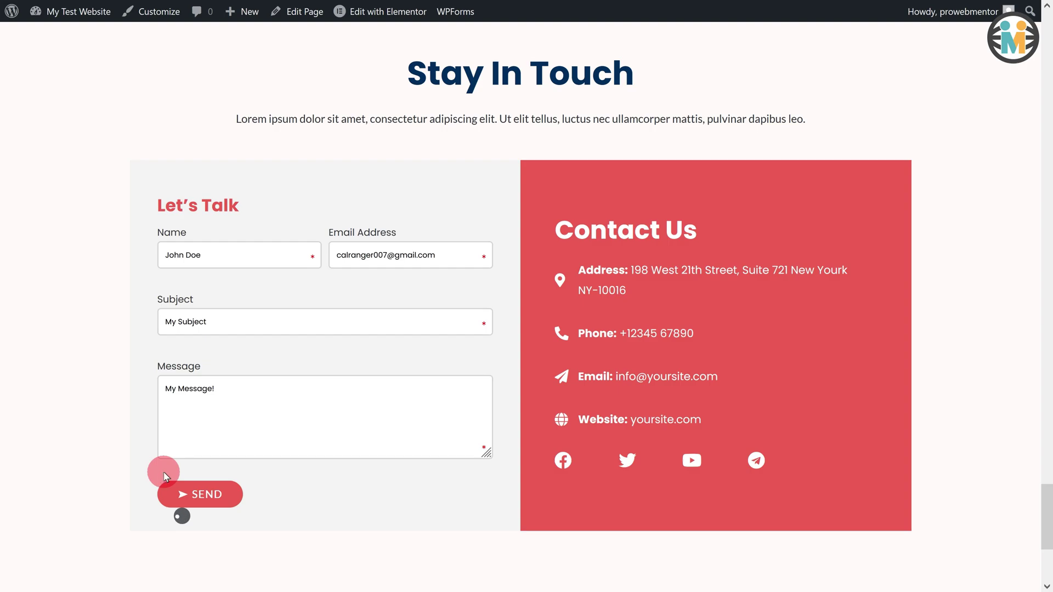